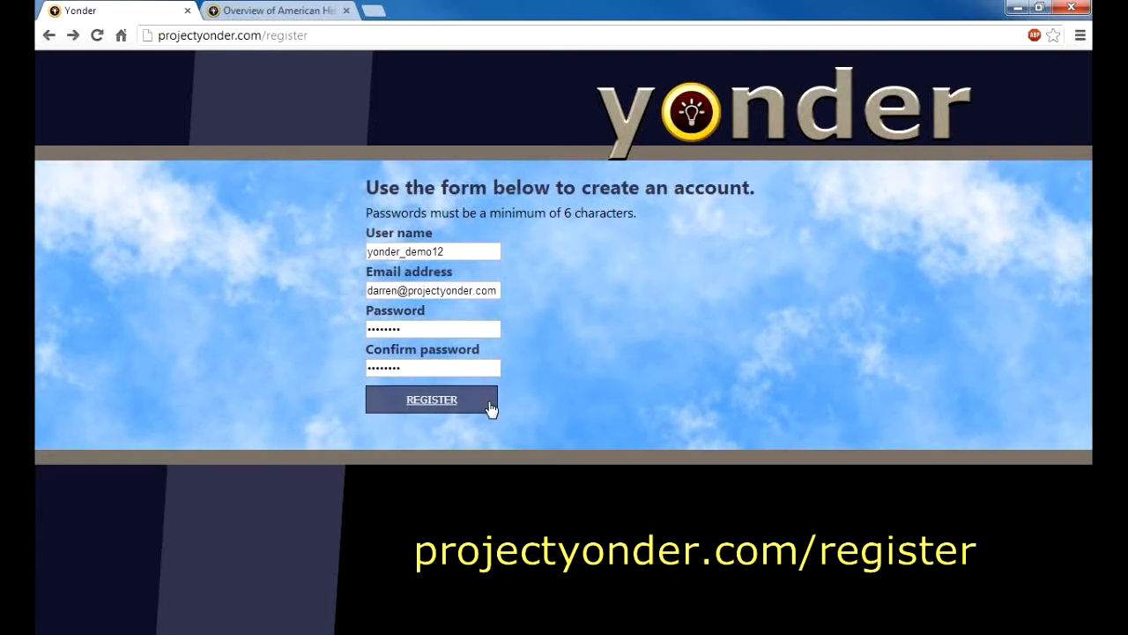
# Step: Submit the completed account registration form and create a new map in the Construction Kit
pyautogui.click(488, 403)
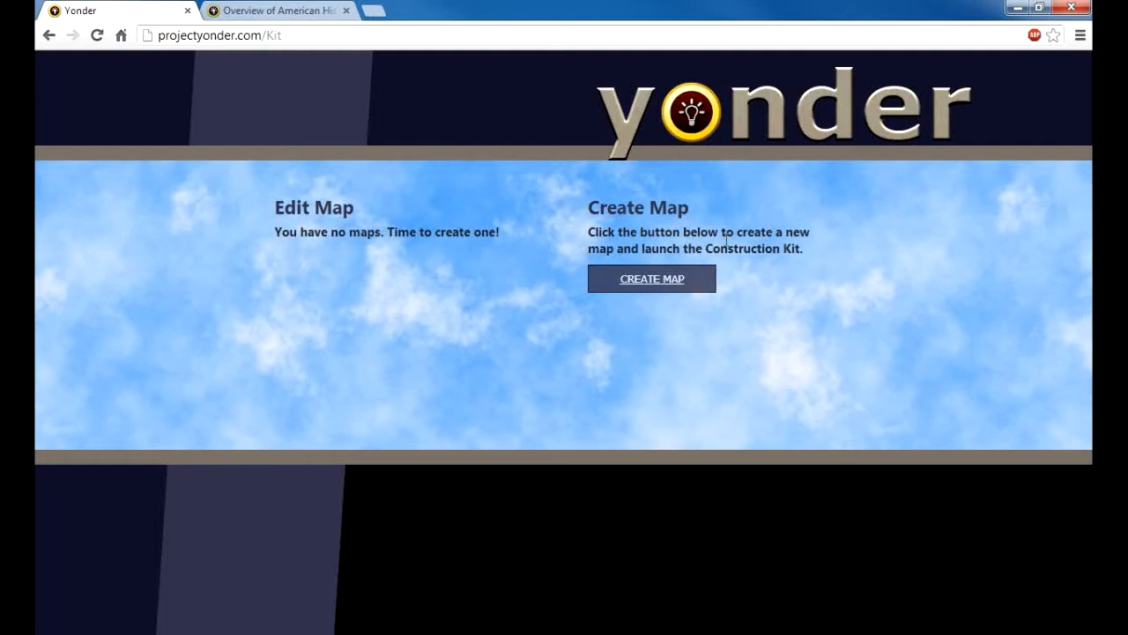
pyautogui.click(695, 287)
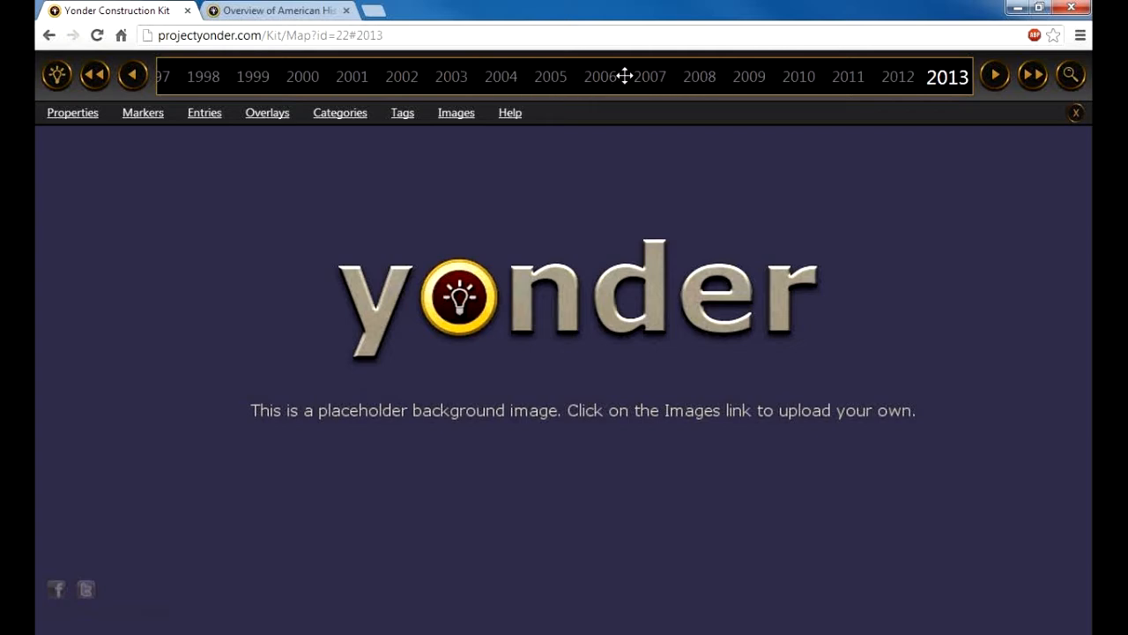
# Step: Browse the timeline by selecting 2005, scrolling through the years and stepping forward, ending at the last year, 2013
pyautogui.click(551, 83)
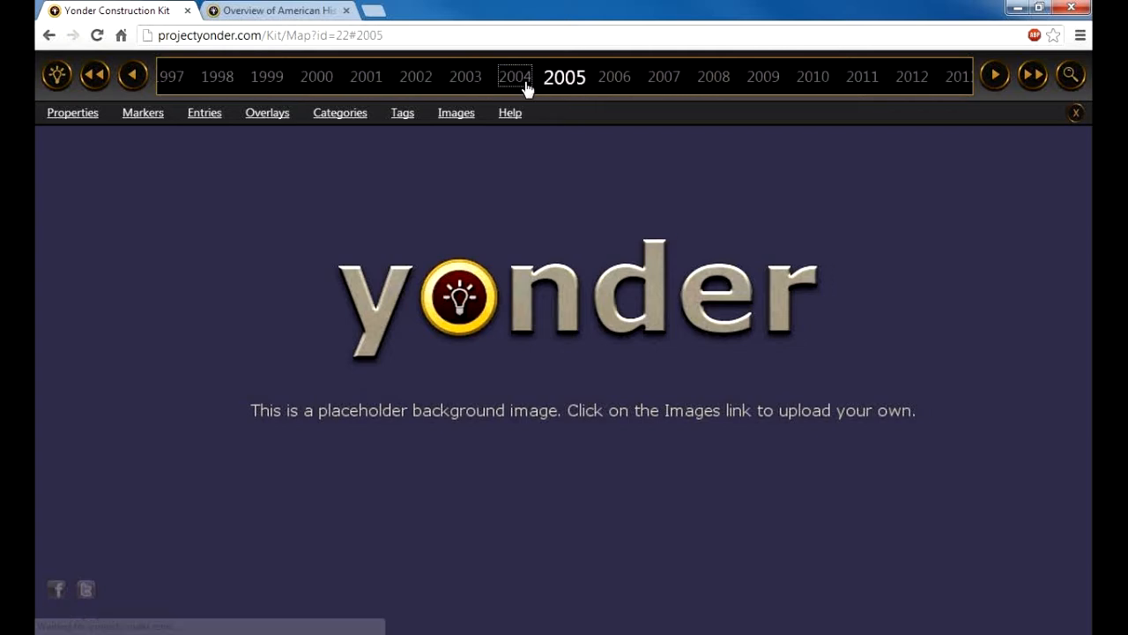
pyautogui.click(522, 89)
pyautogui.moveTo(672, 87); pyautogui.dragTo(725, 87)
pyautogui.moveTo(662, 93); pyautogui.dragTo(817, 87)
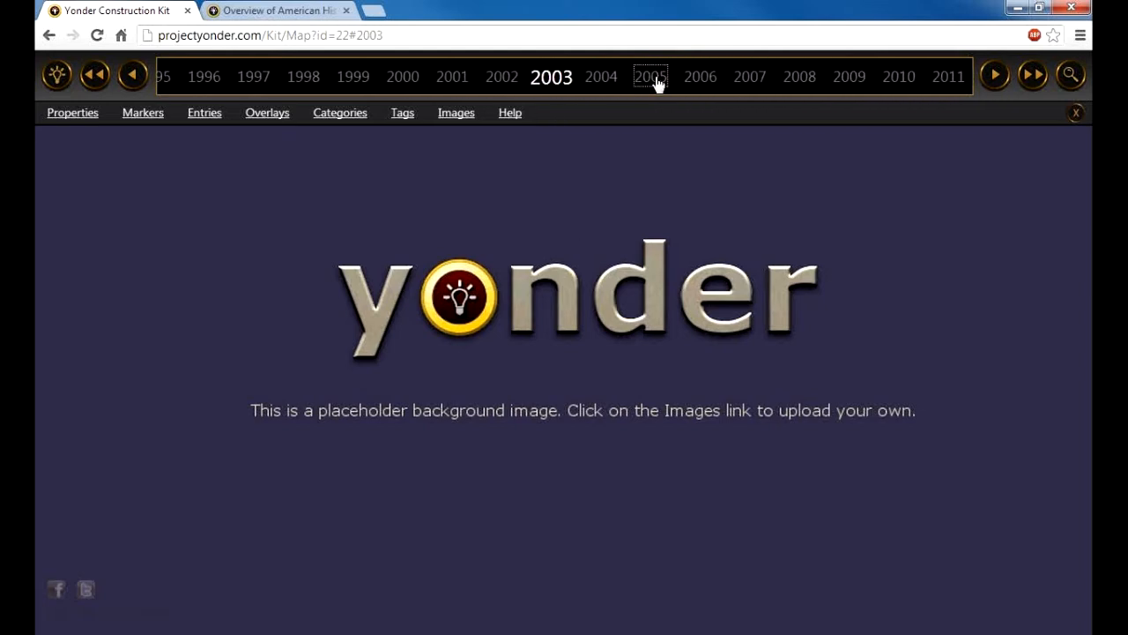
pyautogui.click(994, 78)
pyautogui.click(994, 78)
pyautogui.click(995, 78)
pyautogui.click(996, 78)
pyautogui.click(1029, 76)
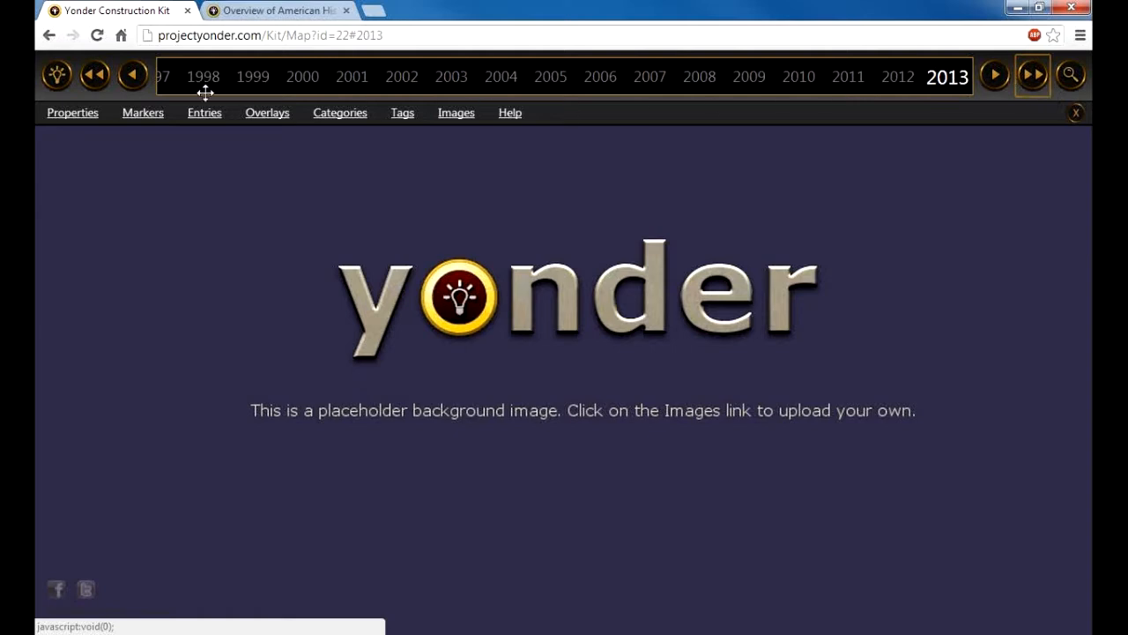
# Step: Look at what the lightbulb control and the search control offer, closing the search panel without searching
pyautogui.click(56, 78)
pyautogui.click(56, 80)
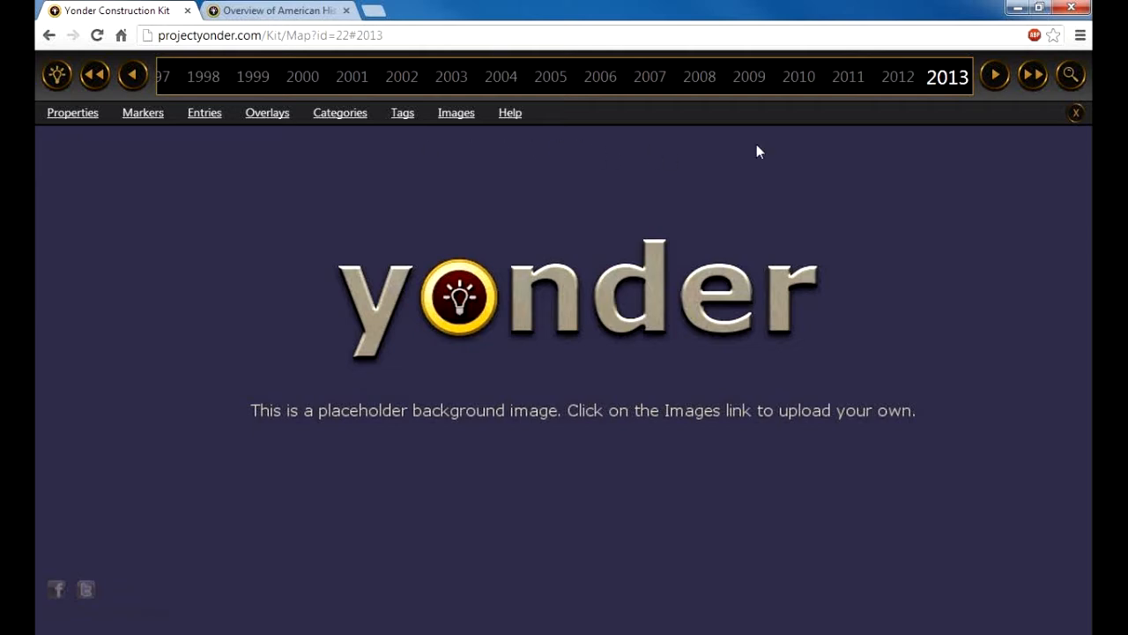
pyautogui.click(1072, 77)
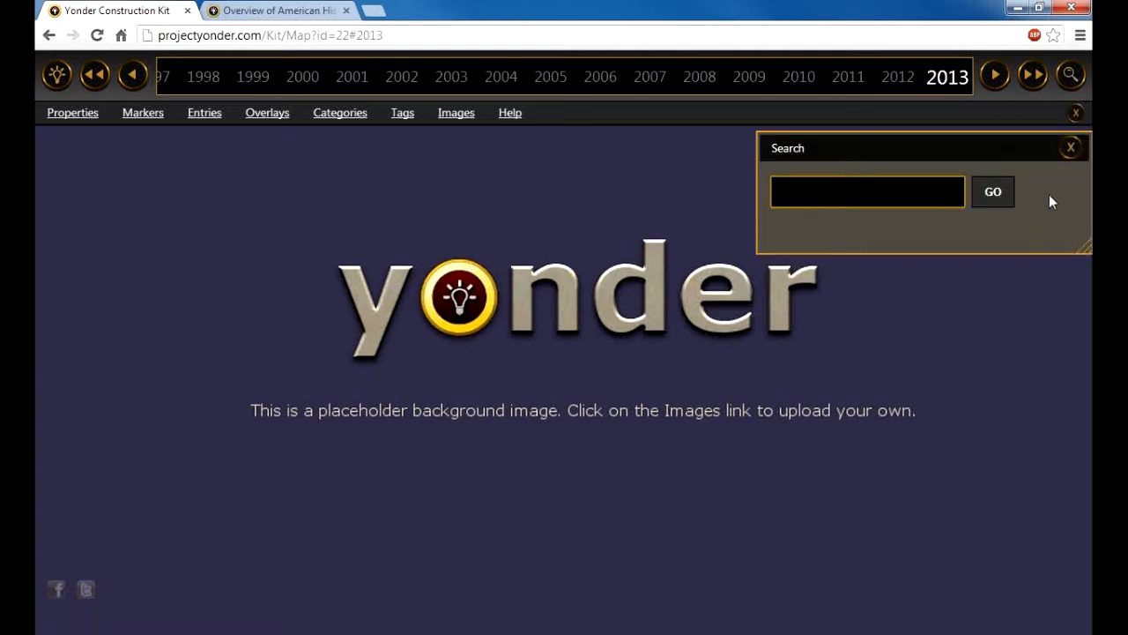
pyautogui.click(1069, 149)
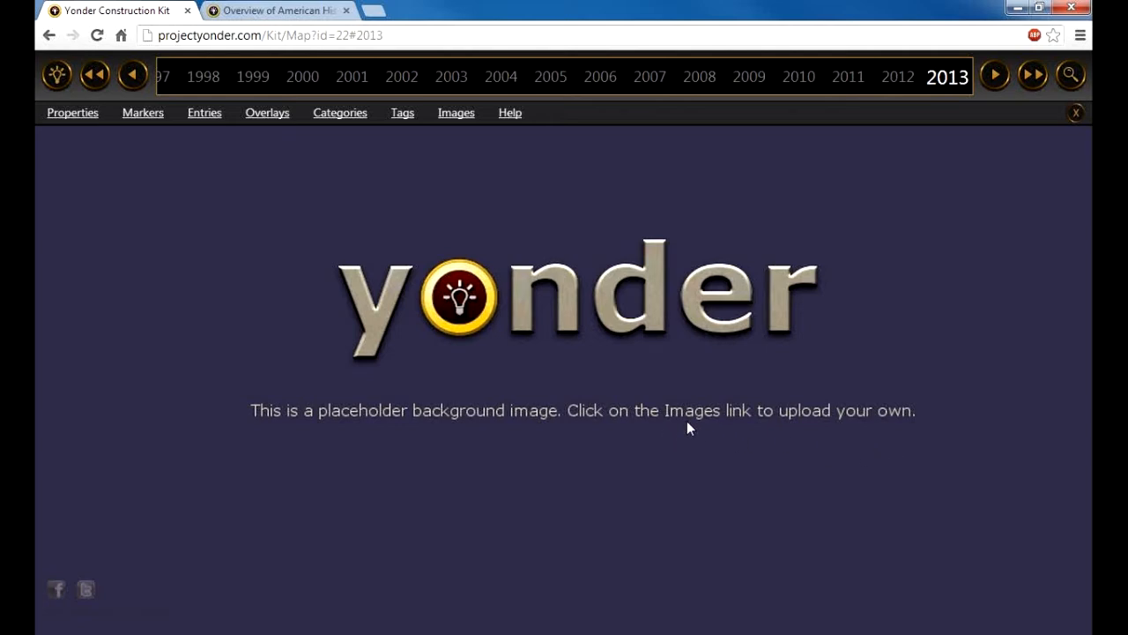
# Step: Upload sandbox.jpg as a Background image and close the image upload dialog
pyautogui.click(458, 116)
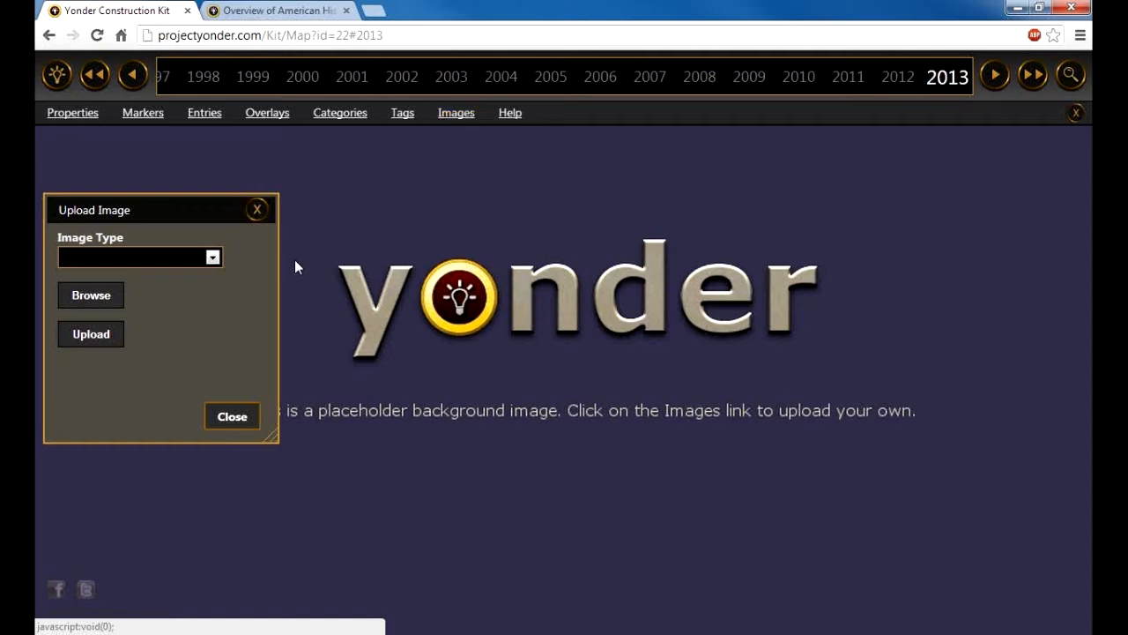
pyautogui.click(158, 261)
pyautogui.click(144, 285)
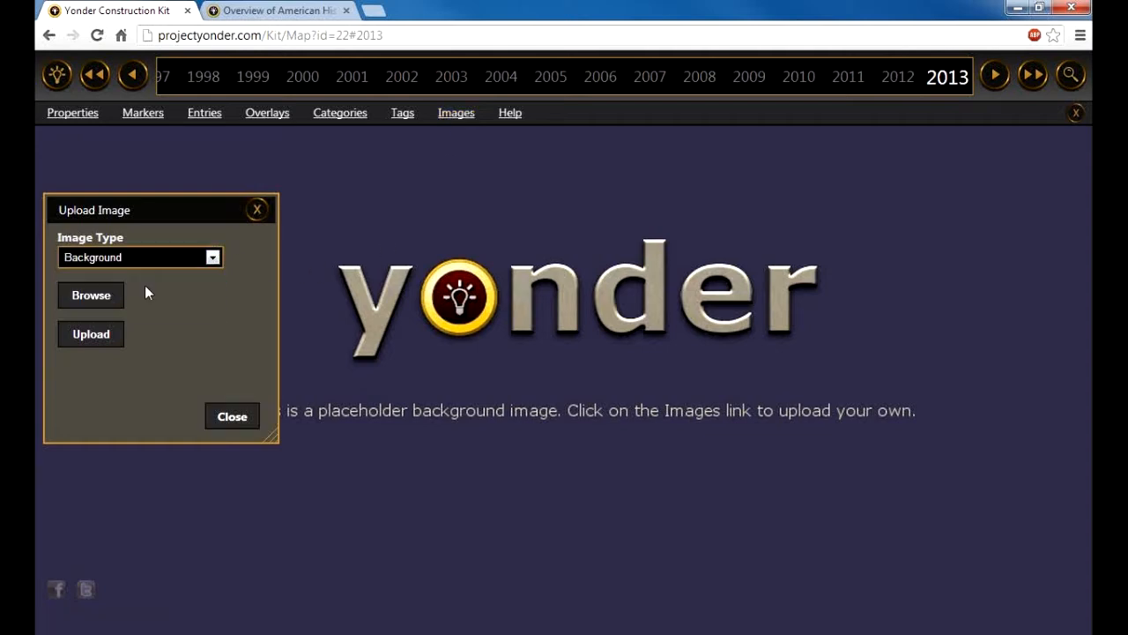
pyautogui.click(104, 297)
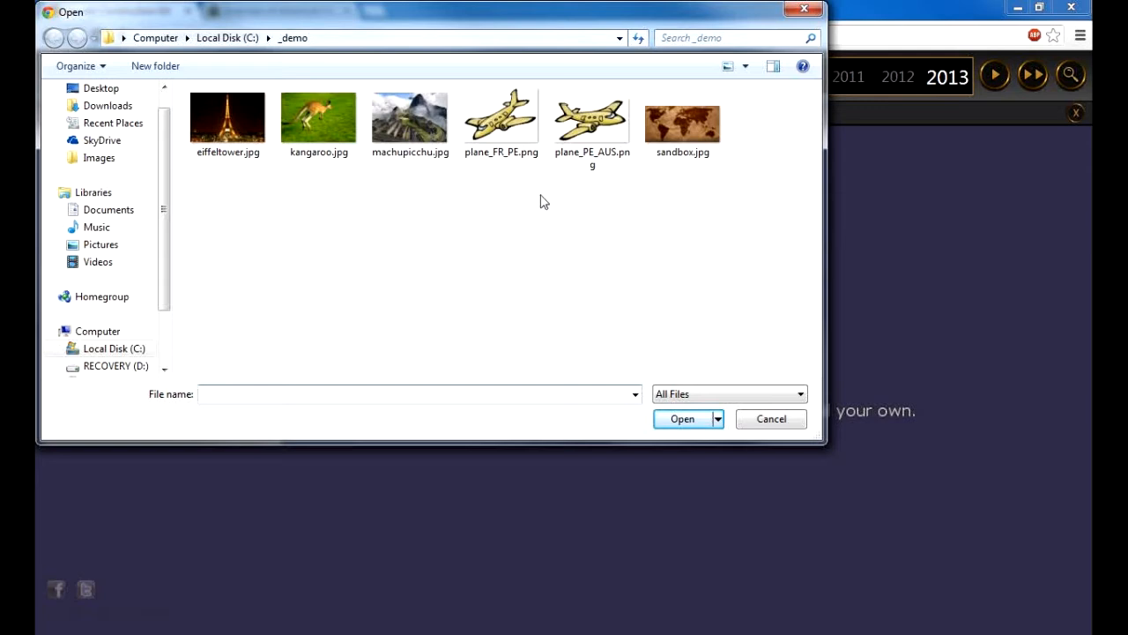
pyautogui.click(697, 144)
pyautogui.click(684, 419)
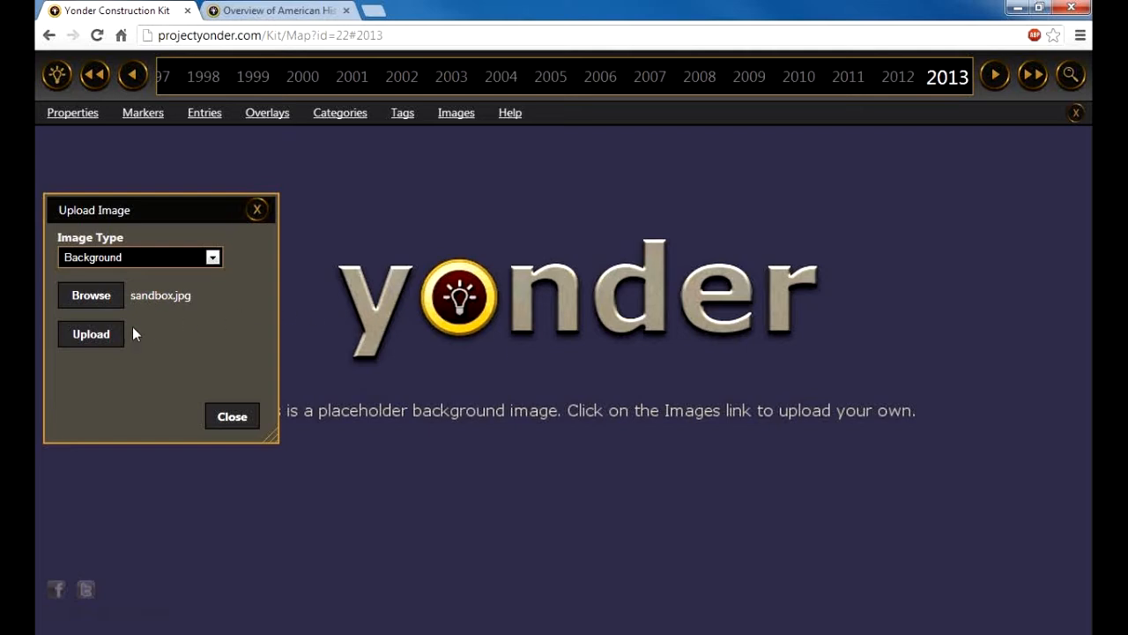
pyautogui.click(88, 333)
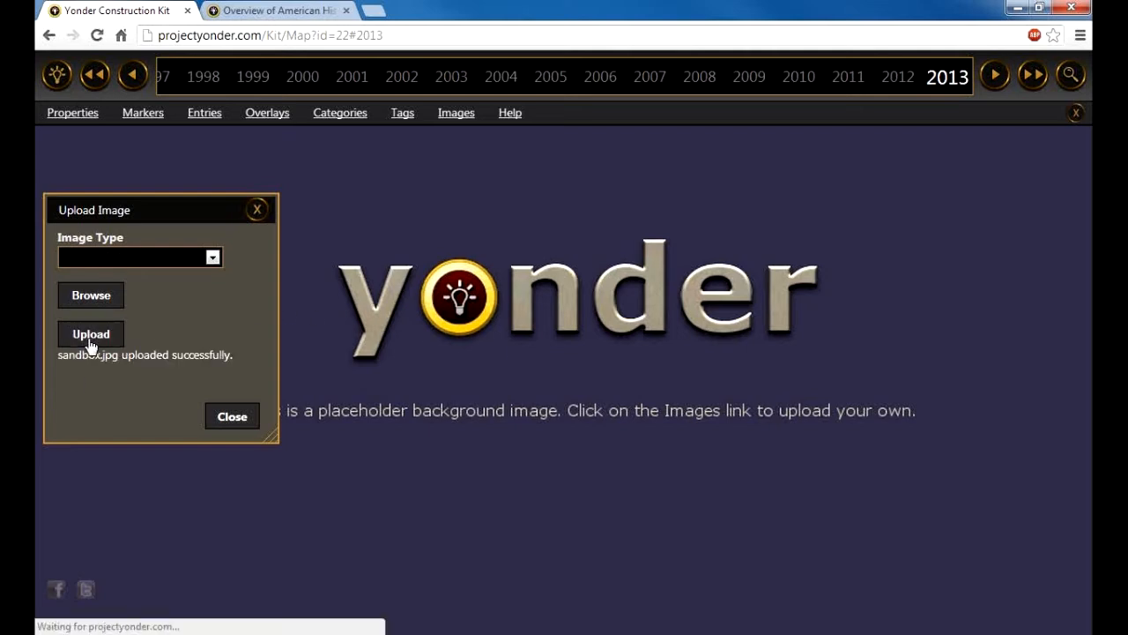
pyautogui.click(246, 424)
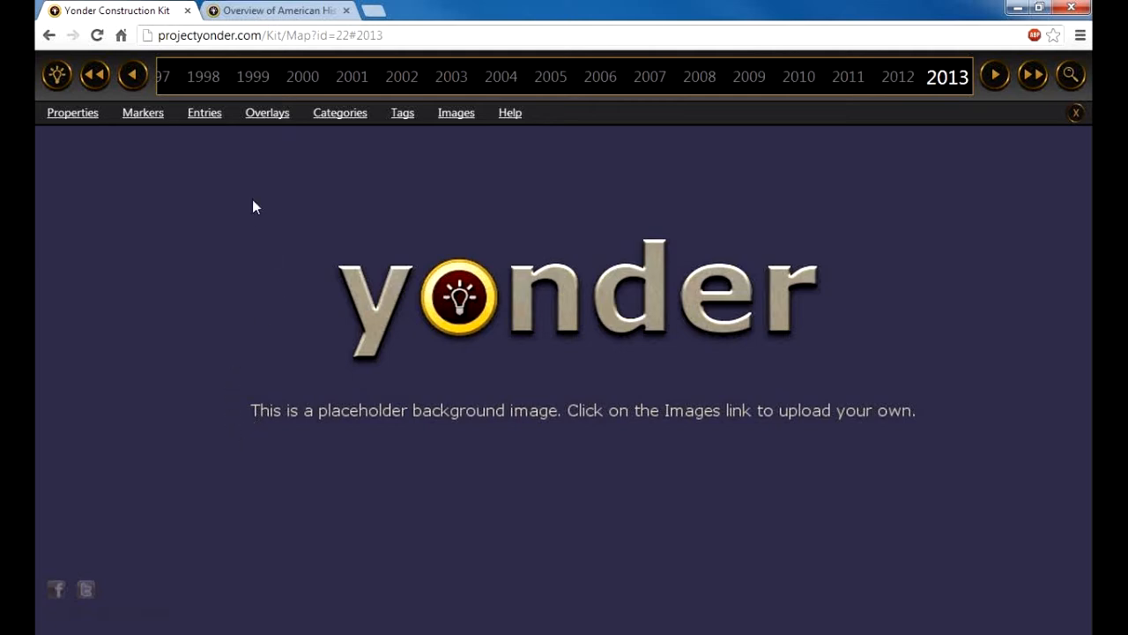
# Step: Examine the temp_background.jpg overlay's settings and image type options, and close them without changes
pyautogui.click(268, 114)
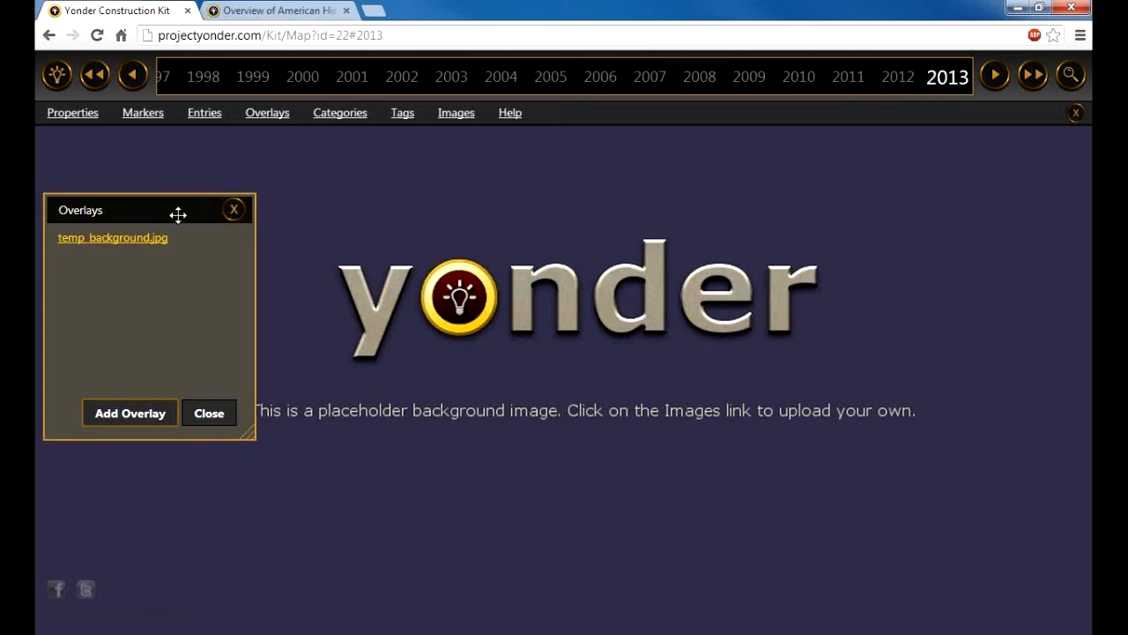
pyautogui.click(917, 78)
pyautogui.click(148, 245)
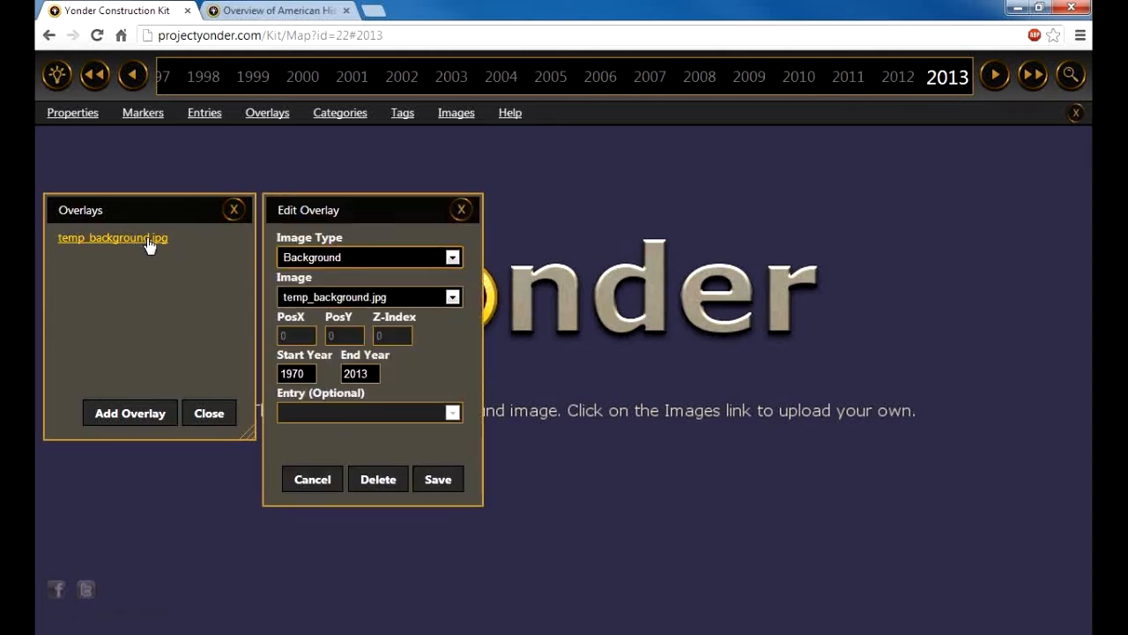
pyautogui.click(350, 257)
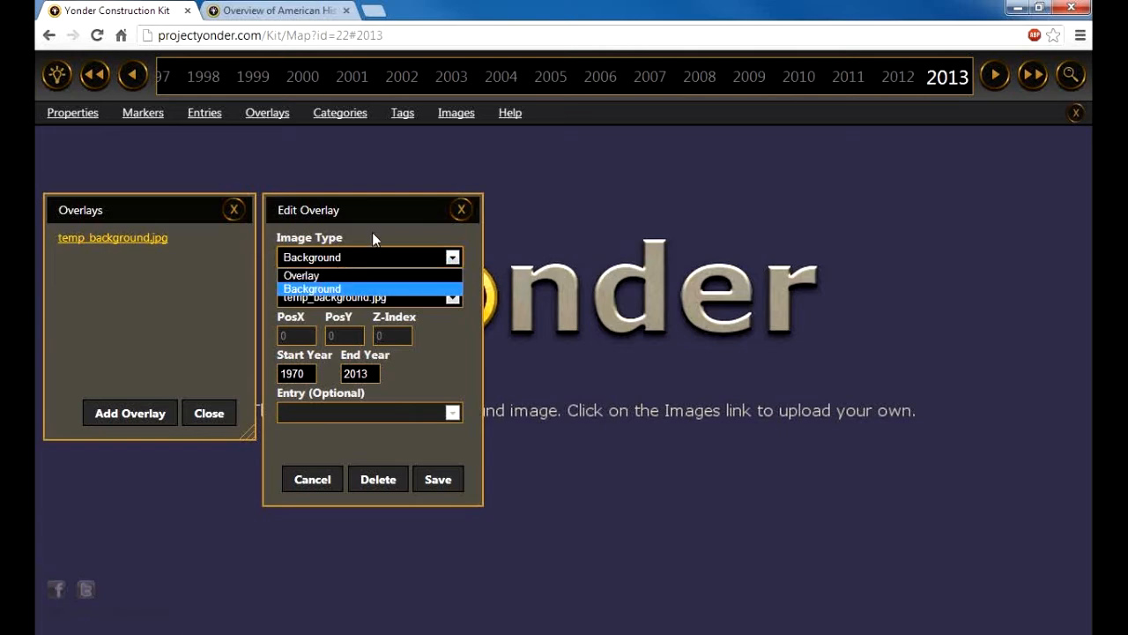
pyautogui.click(372, 232)
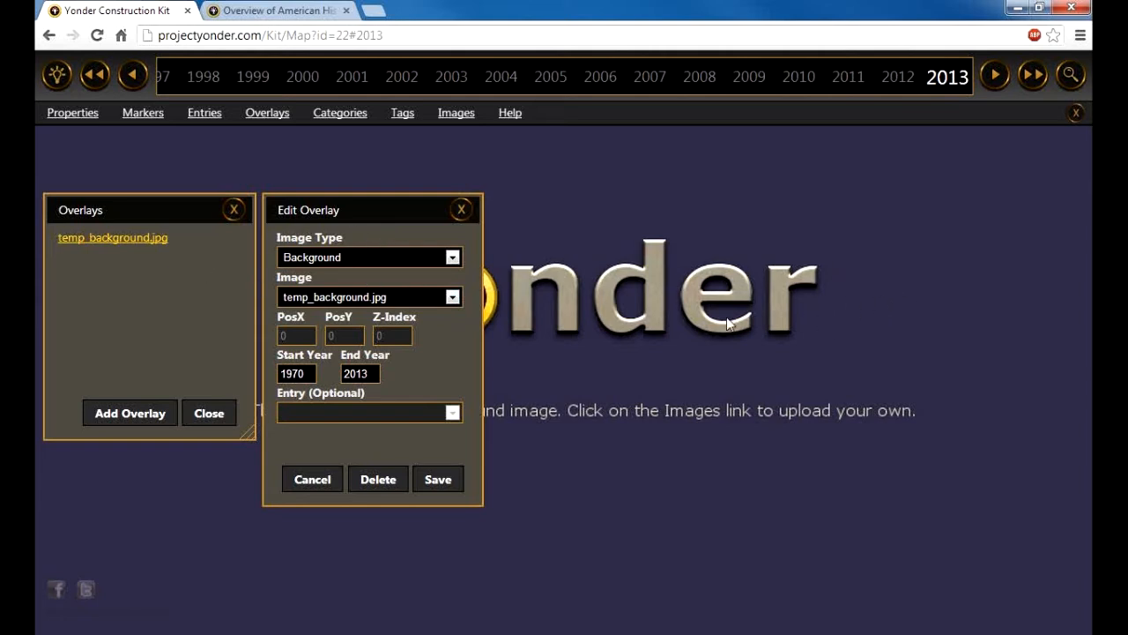
pyautogui.click(312, 479)
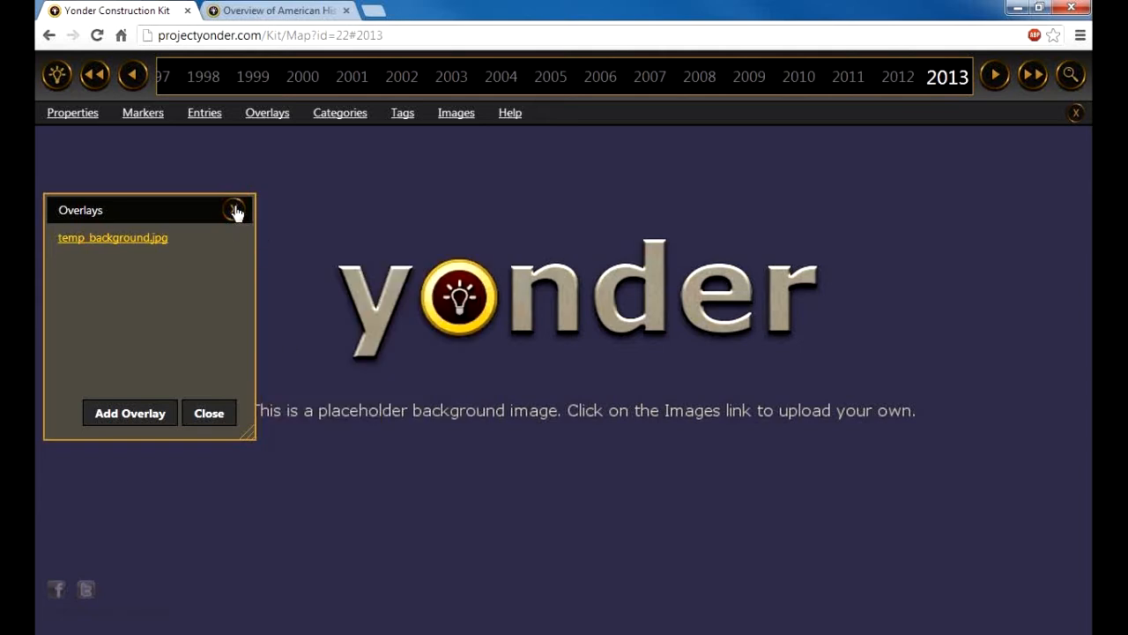
pyautogui.click(235, 210)
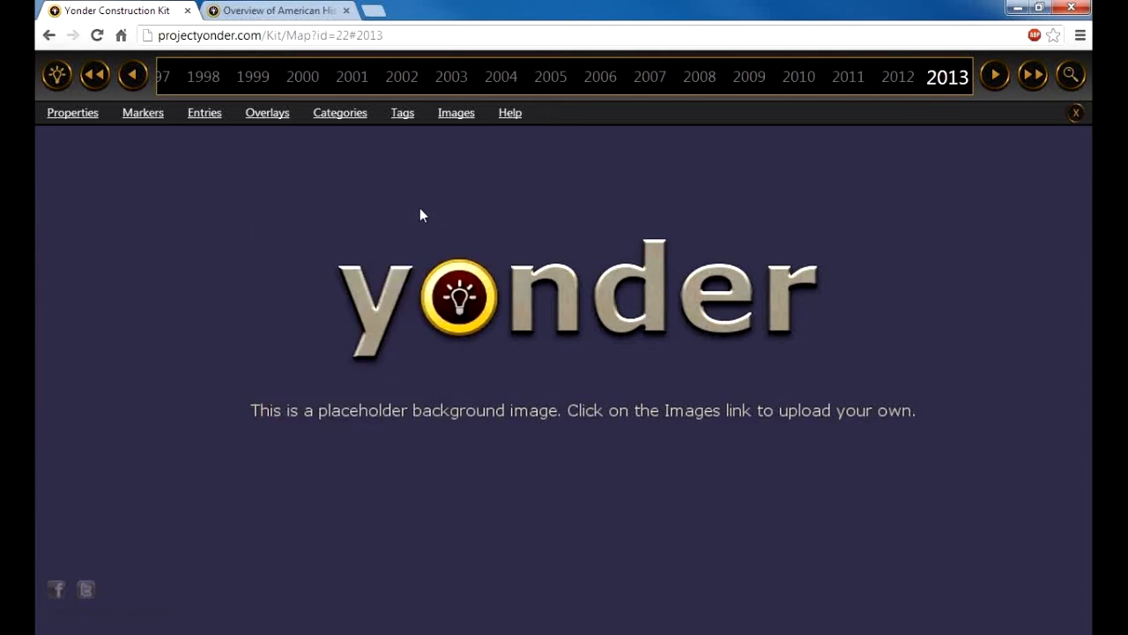
# Step: Resize the browser window to examine how the placeholder and American history map backgrounds scale, and return to the maximized Construction Kit
pyautogui.doubleClick(506, 13)
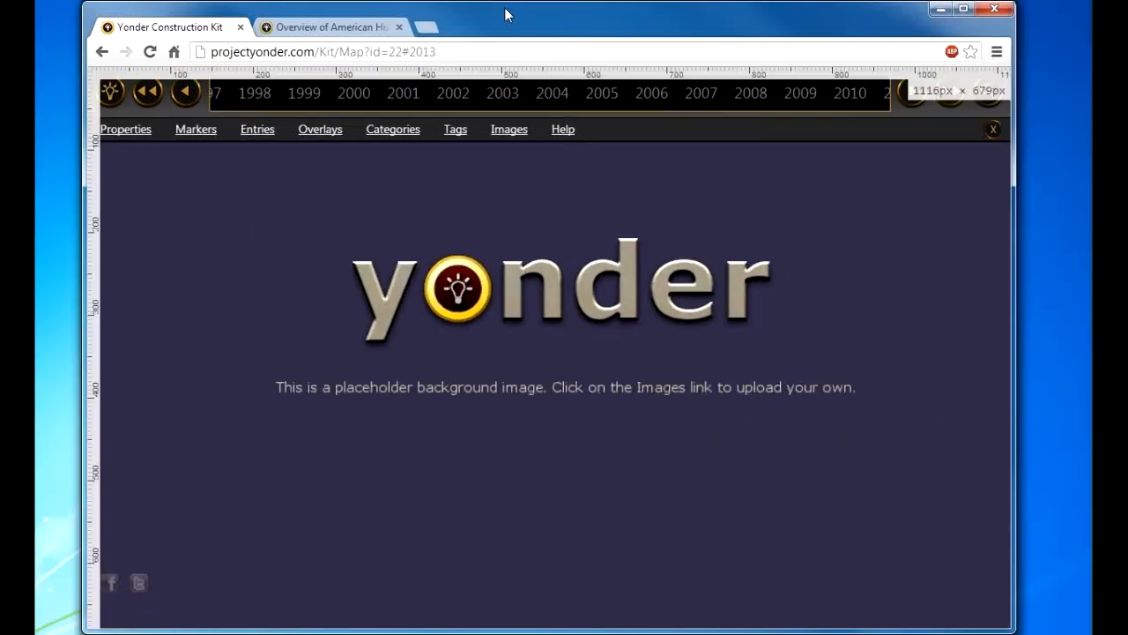
pyautogui.moveTo(1014, 186); pyautogui.dragTo(799, 194)
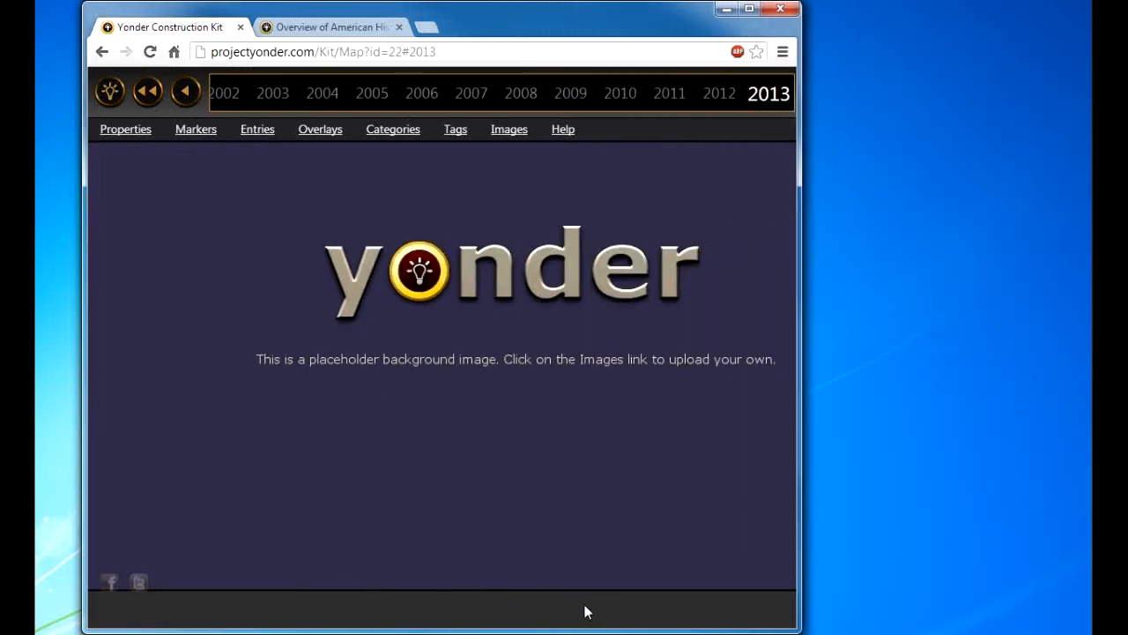
pyautogui.moveTo(799, 77); pyautogui.dragTo(1001, 77)
pyautogui.click(333, 28)
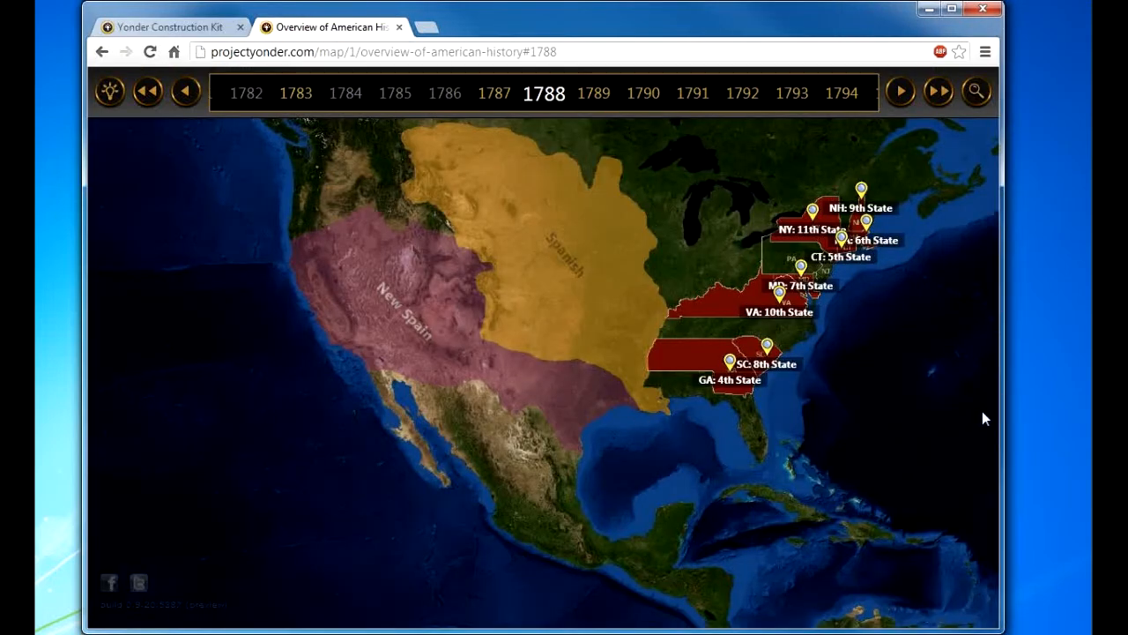
pyautogui.moveTo(1002, 395)
pyautogui.mouseDown()
pyautogui.moveTo(803, 396)
pyautogui.moveTo(1032, 396)
pyautogui.moveTo(832, 408)
pyautogui.moveTo(1014, 396)
pyautogui.mouseUp()
pyautogui.click(961, 9)
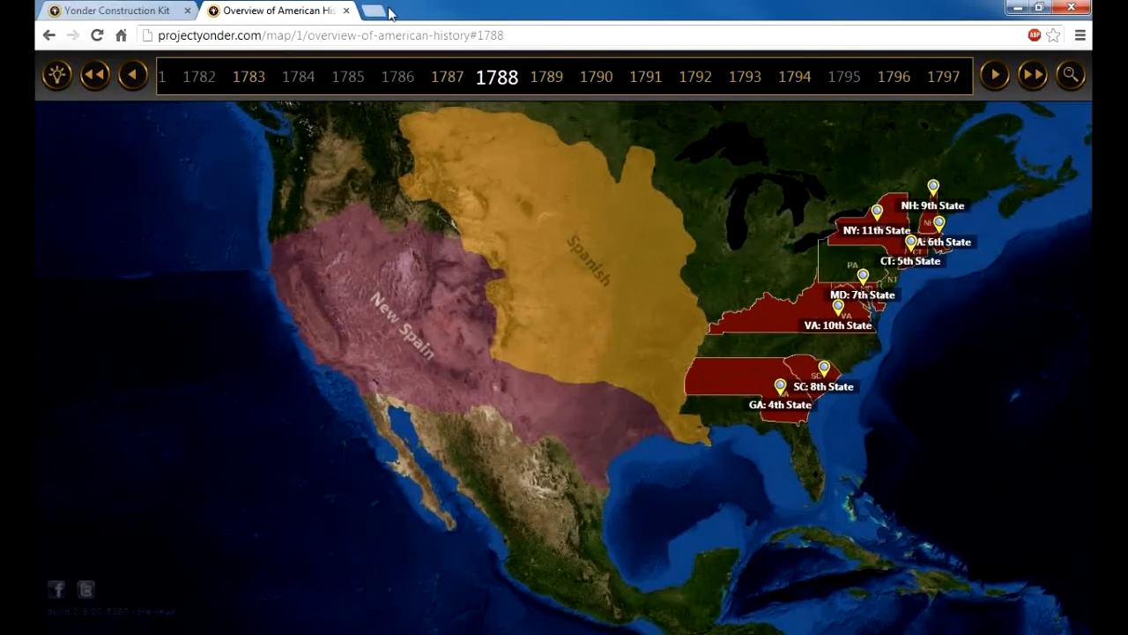
pyautogui.click(193, 11)
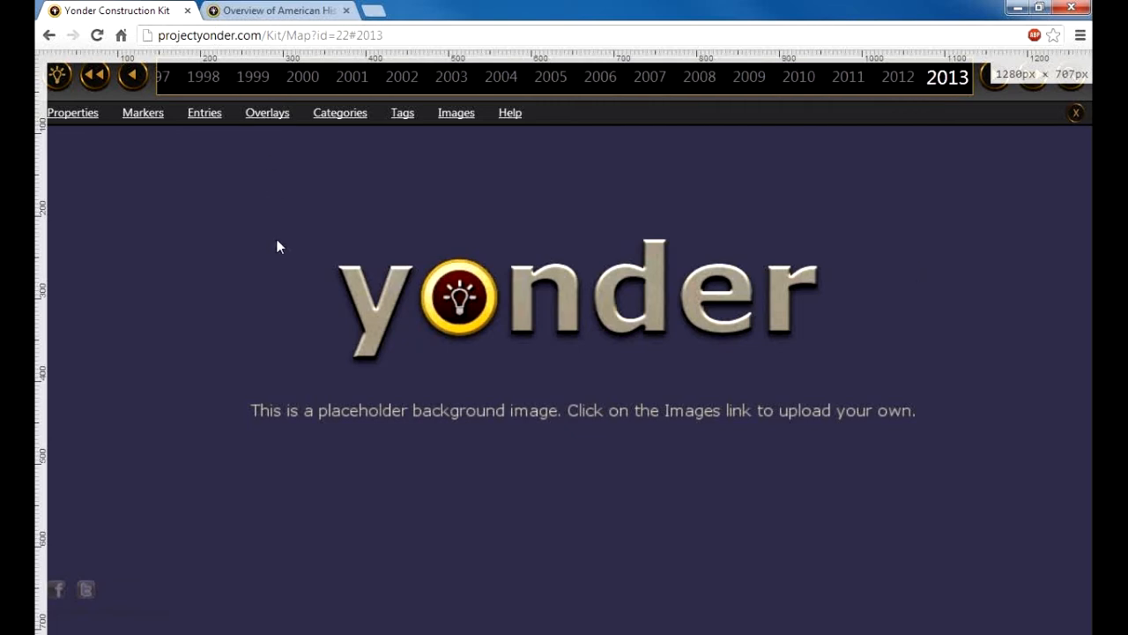
# Step: Replace the temp_background.jpg overlay's image with sandbox.jpg, save it and close the overlay list
pyautogui.click(267, 112)
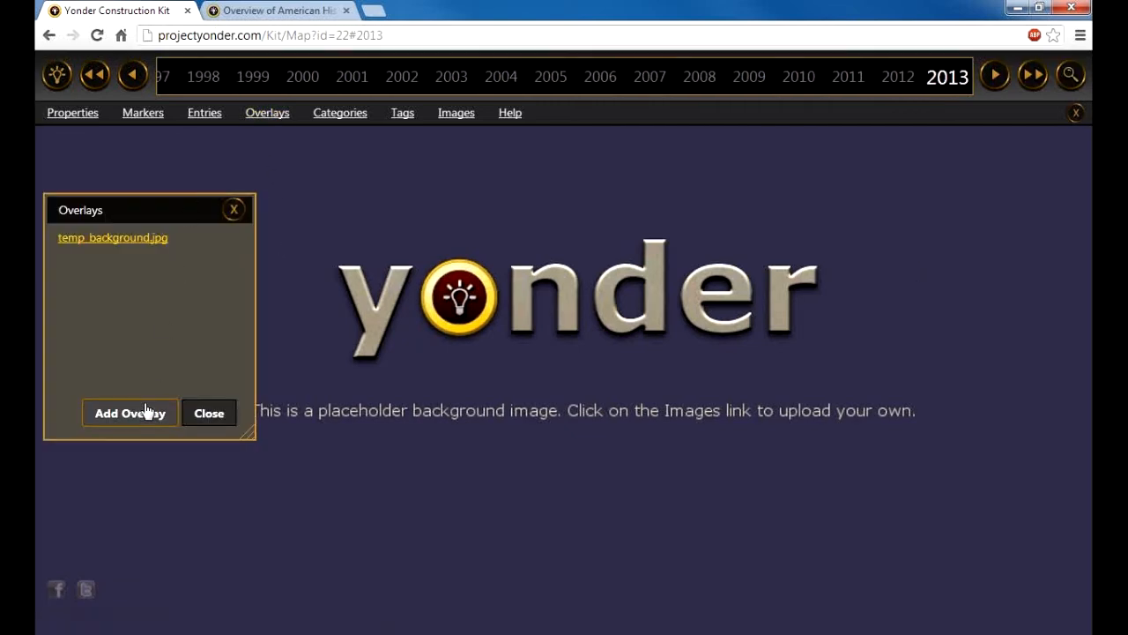
pyautogui.click(138, 238)
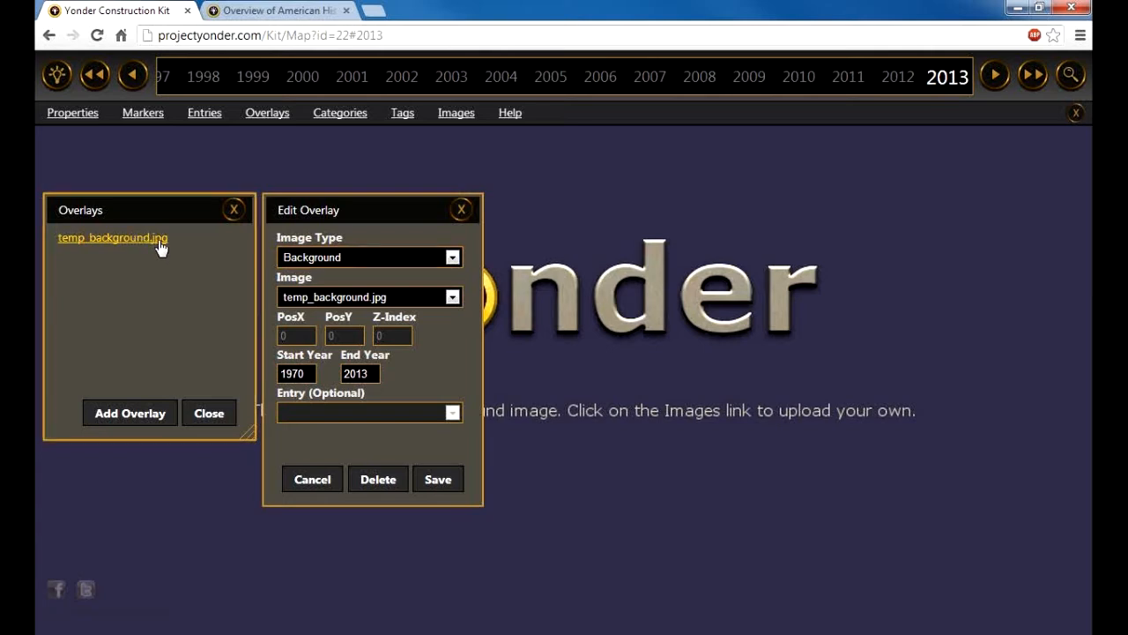
pyautogui.click(374, 298)
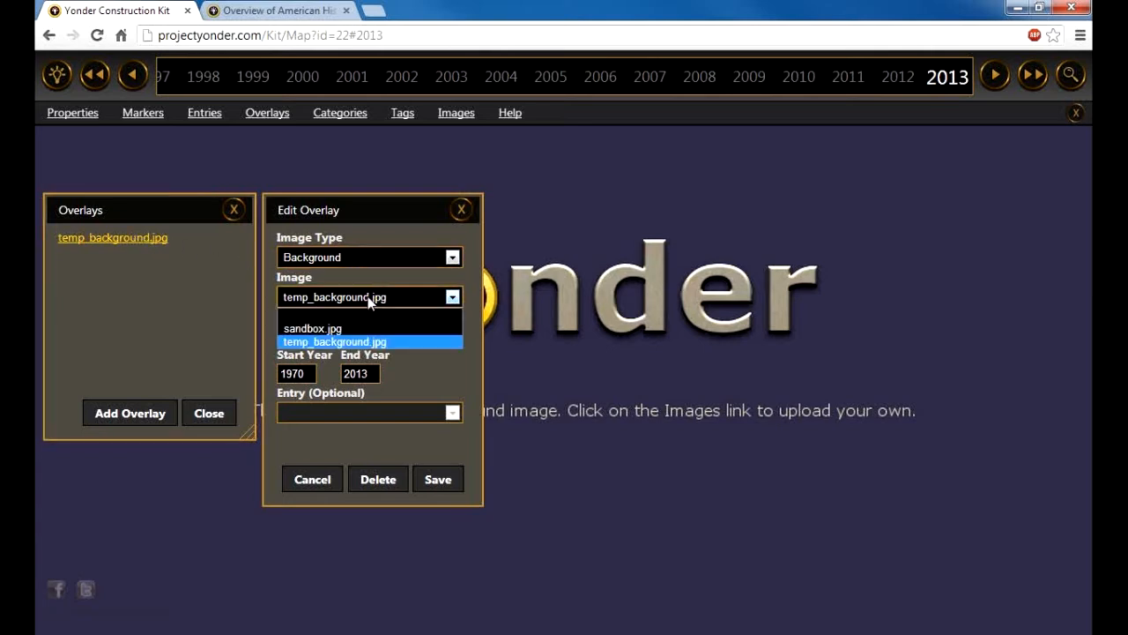
pyautogui.click(344, 325)
pyautogui.click(448, 478)
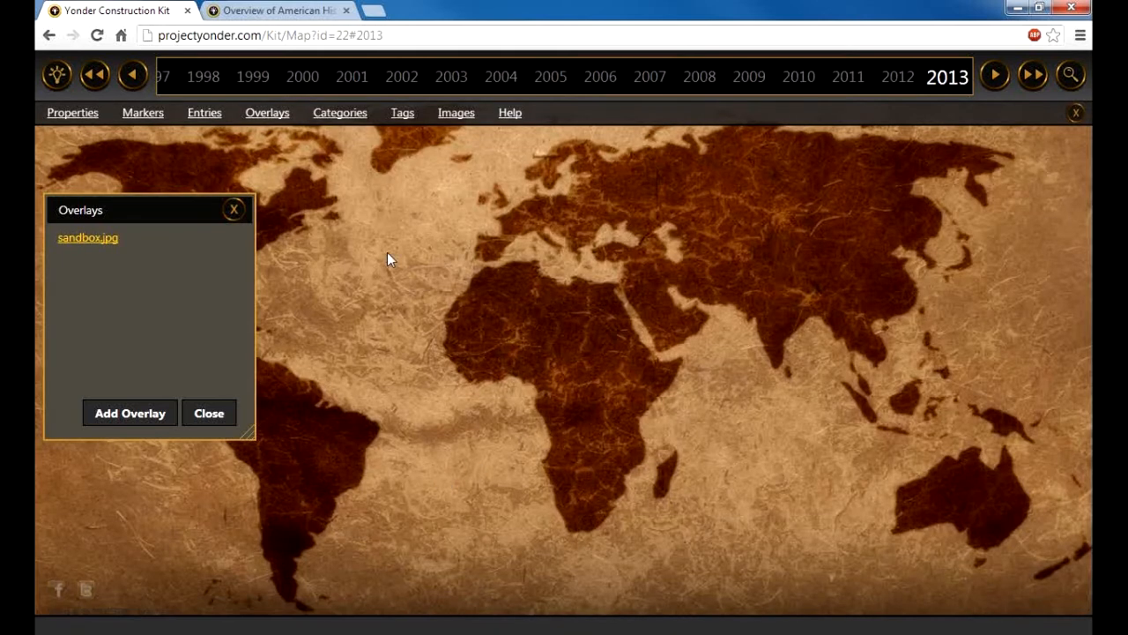
pyautogui.click(234, 211)
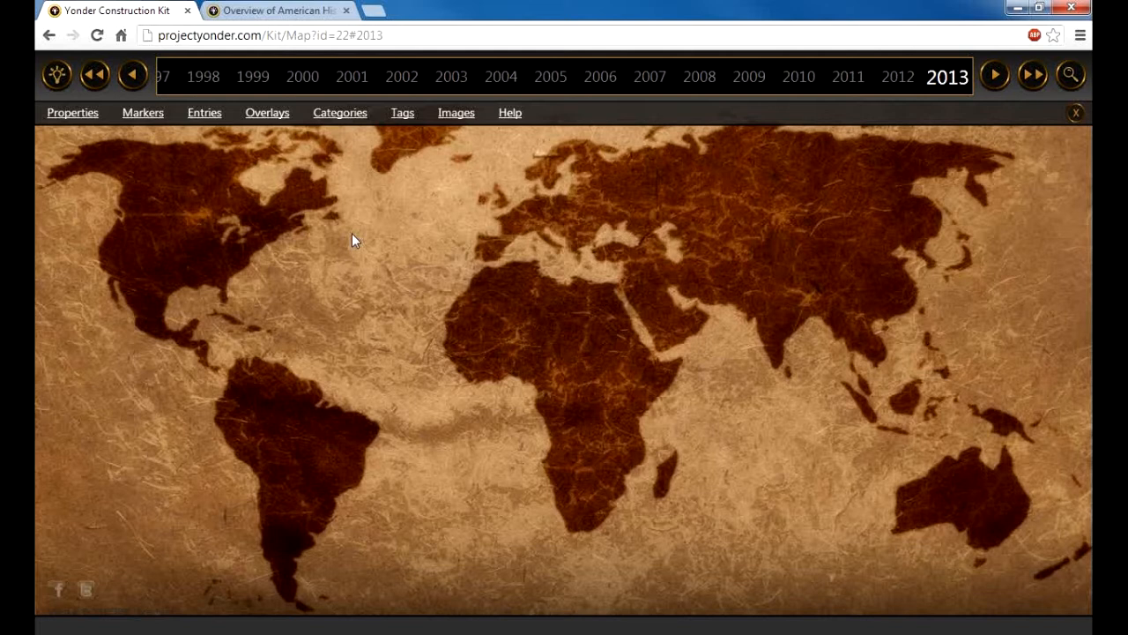
# Step: Select the year 2007, add a new marker and place it over France at about PosX 763, PosY 196
pyautogui.click(652, 74)
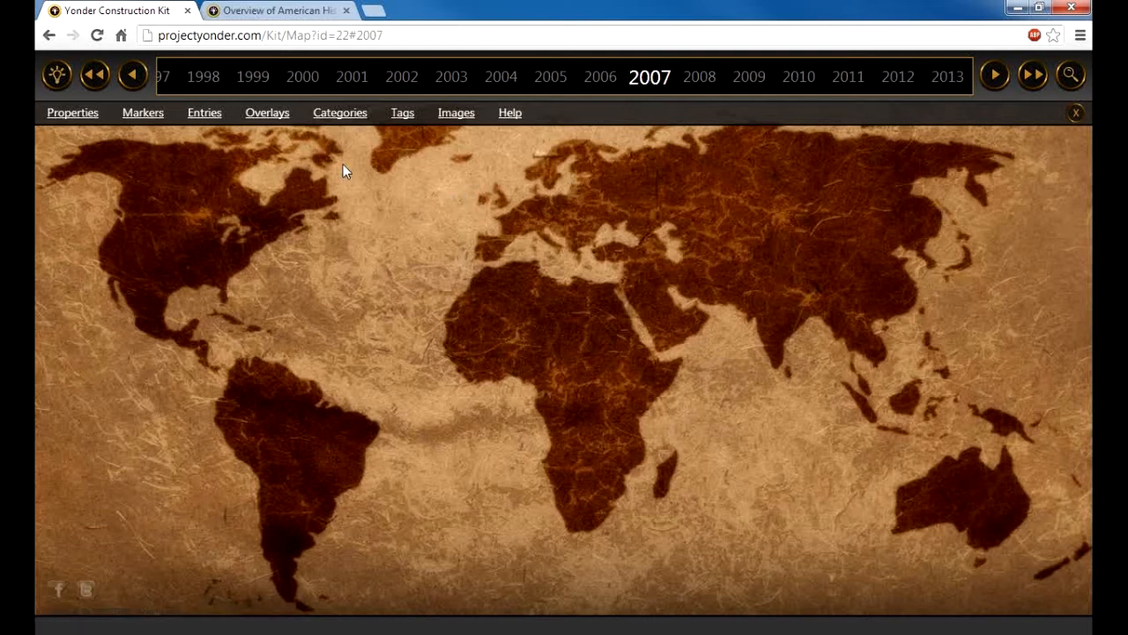
pyautogui.click(145, 114)
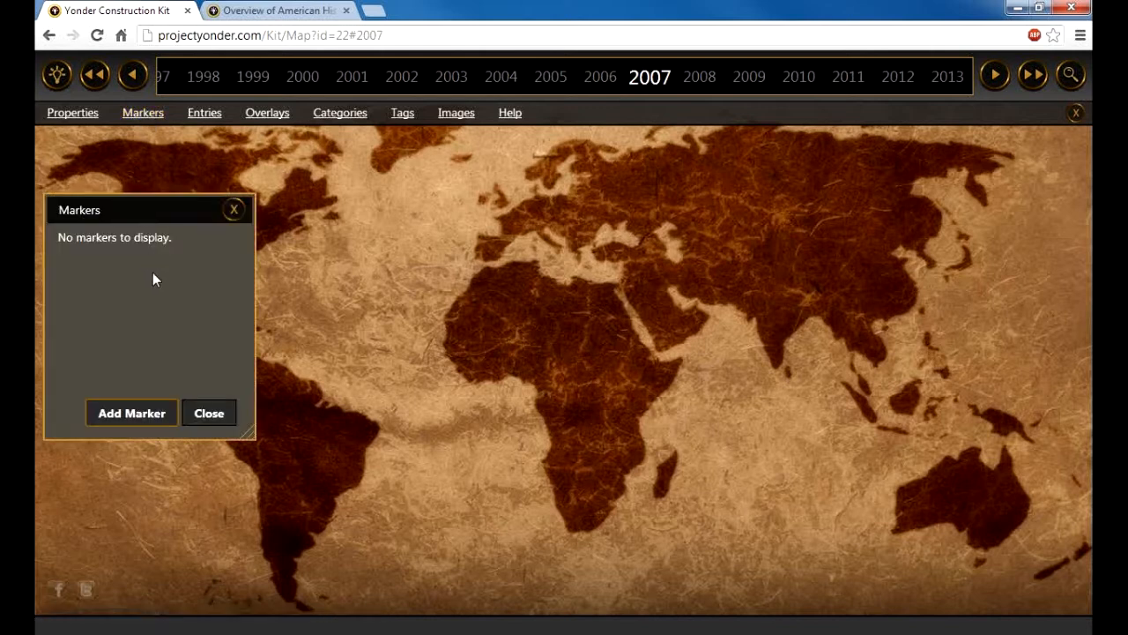
pyautogui.click(154, 413)
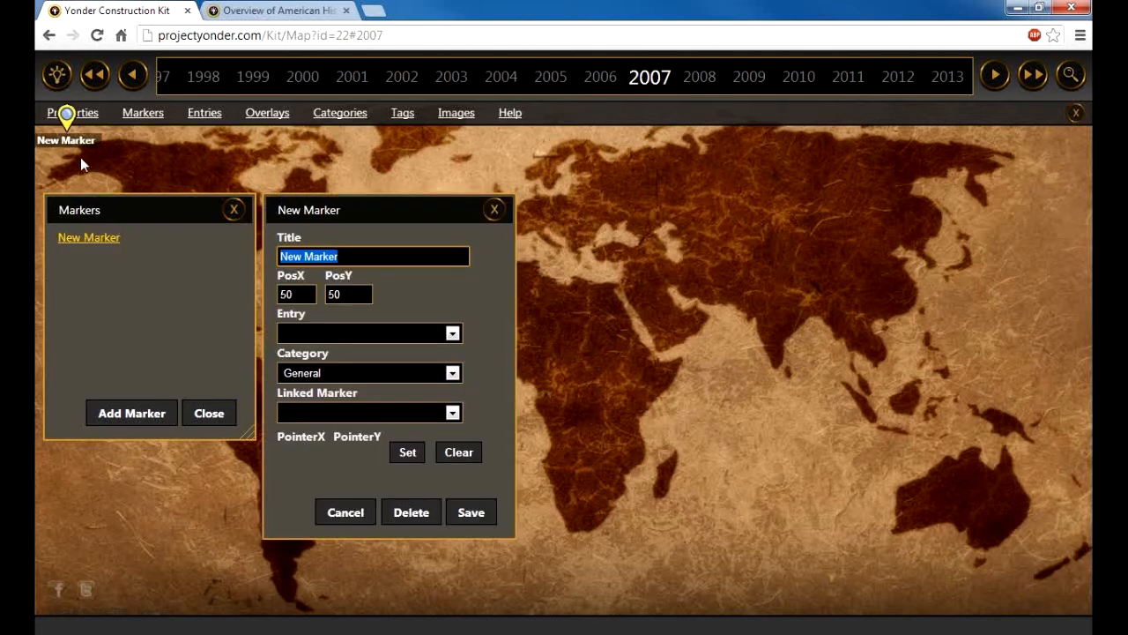
pyautogui.moveTo(353, 206)
pyautogui.mouseDown()
pyautogui.moveTo(465, 219)
pyautogui.moveTo(977, 208)
pyautogui.moveTo(891, 239)
pyautogui.mouseUp()
pyautogui.moveTo(66, 115)
pyautogui.mouseDown()
pyautogui.moveTo(398, 173)
pyautogui.moveTo(520, 215)
pyautogui.moveTo(510, 218)
pyautogui.mouseUp()
# Step: Enter France as the new marker's title
pyautogui.click(892, 292)
pyautogui.tripleClick(893, 292)
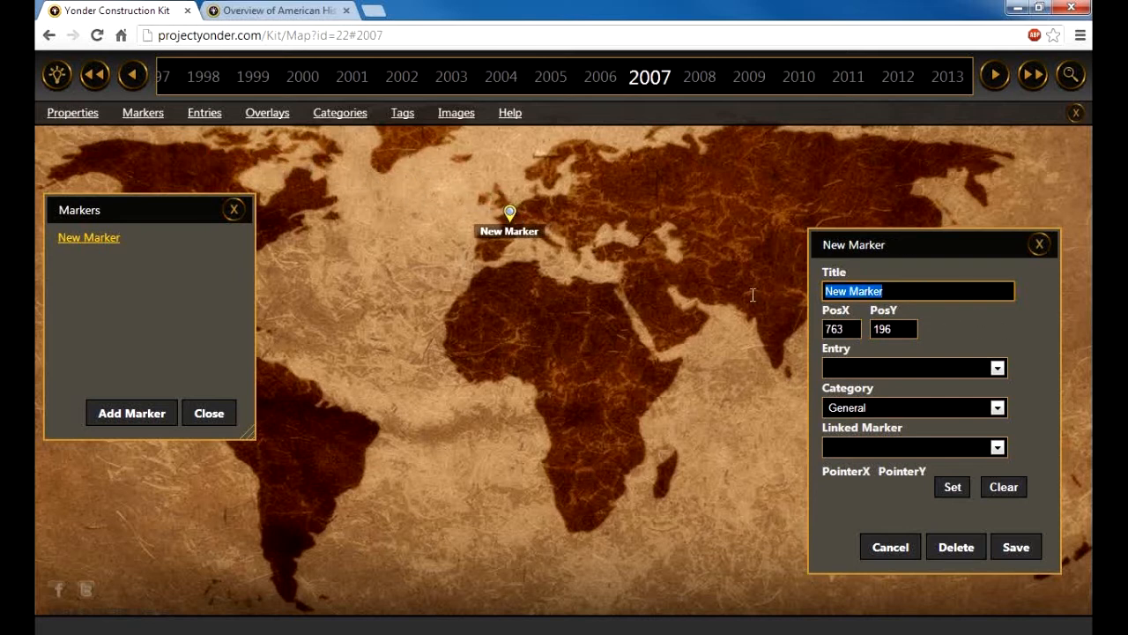
pyautogui.write('France')
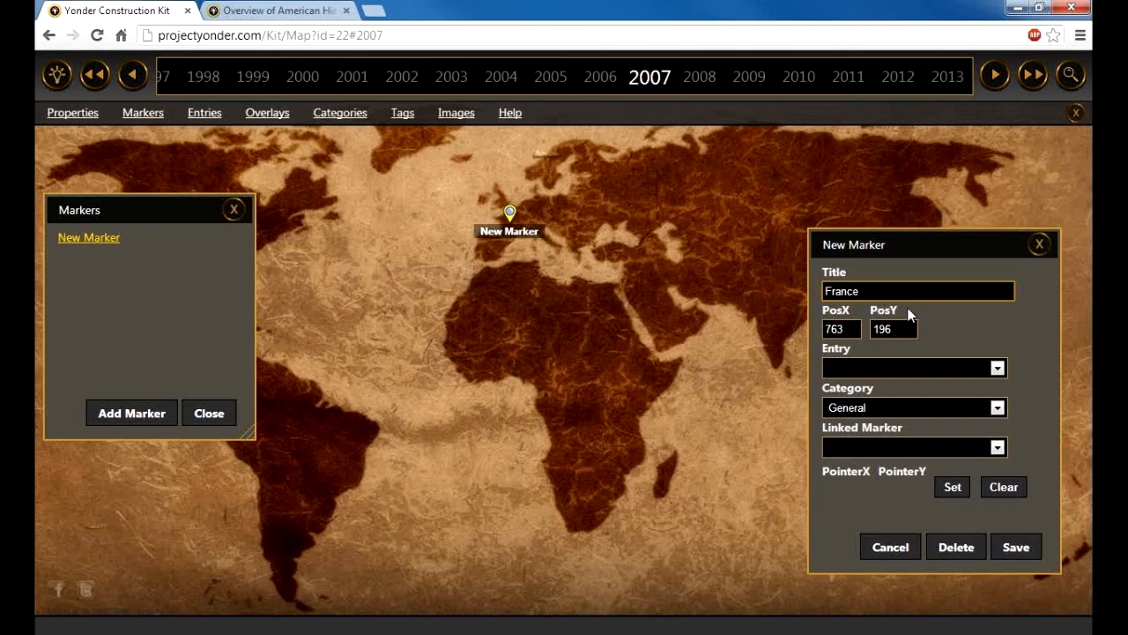
# Step: Save the France marker and add a saved marker titled Peru over western South America at about PosX 334, PosY 558
pyautogui.click(1022, 546)
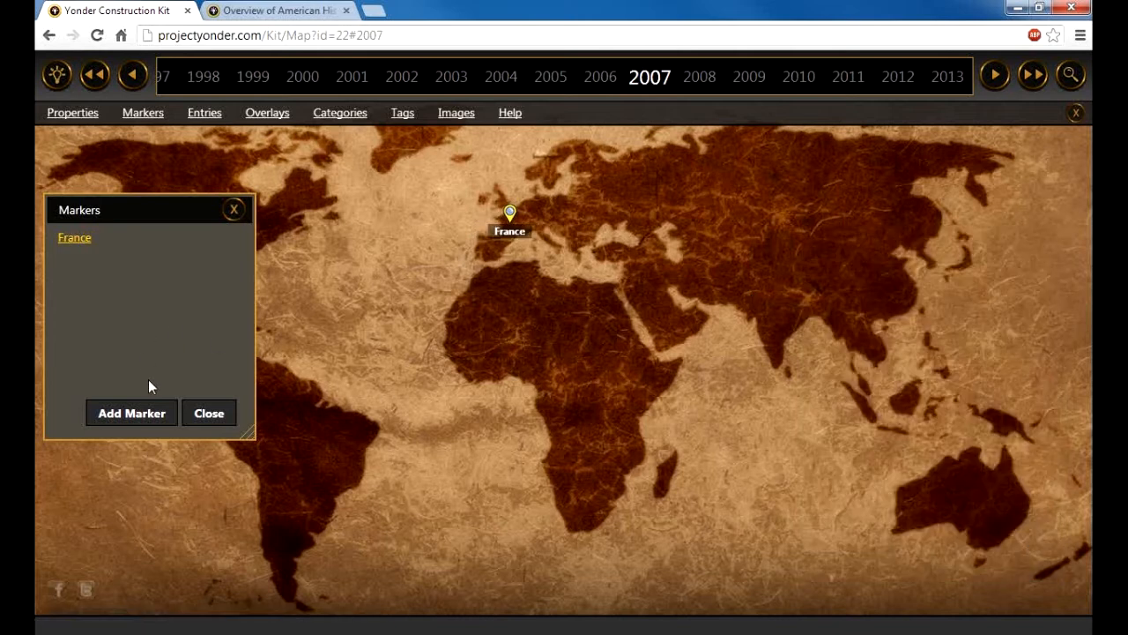
pyautogui.moveTo(176, 211); pyautogui.dragTo(819, 258)
pyautogui.click(783, 467)
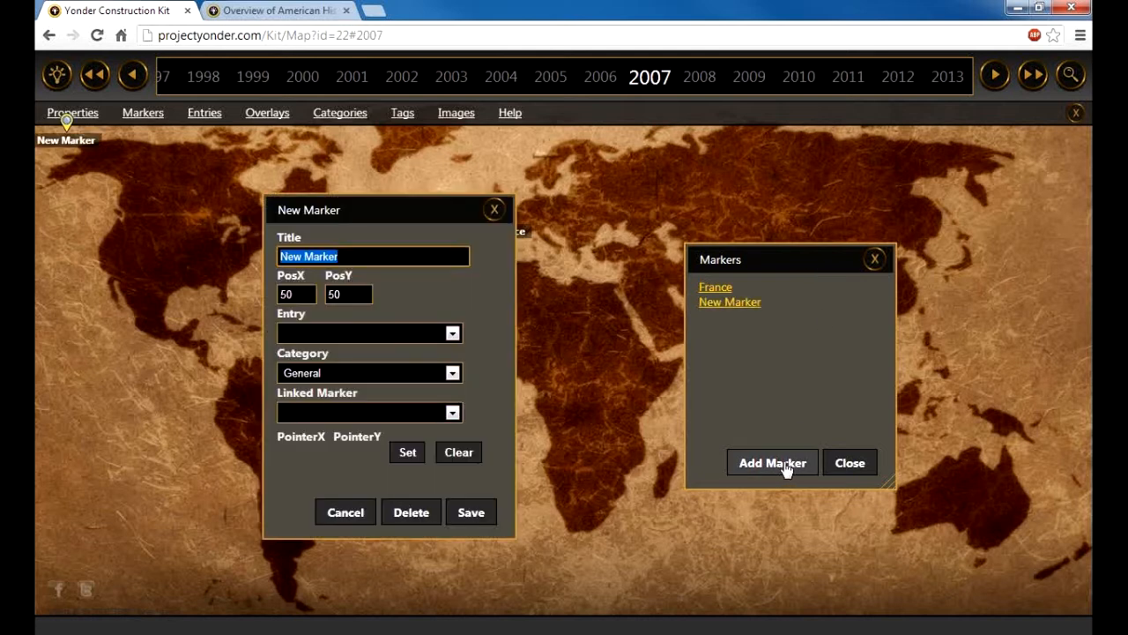
pyautogui.moveTo(64, 115); pyautogui.dragTo(242, 438)
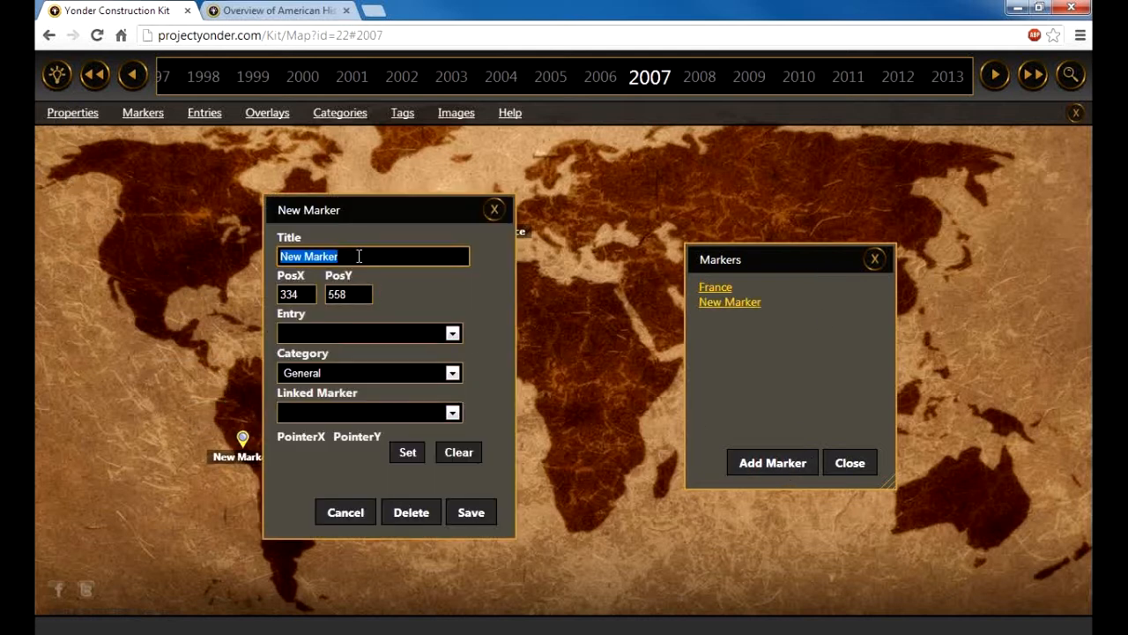
pyautogui.write('Peru')
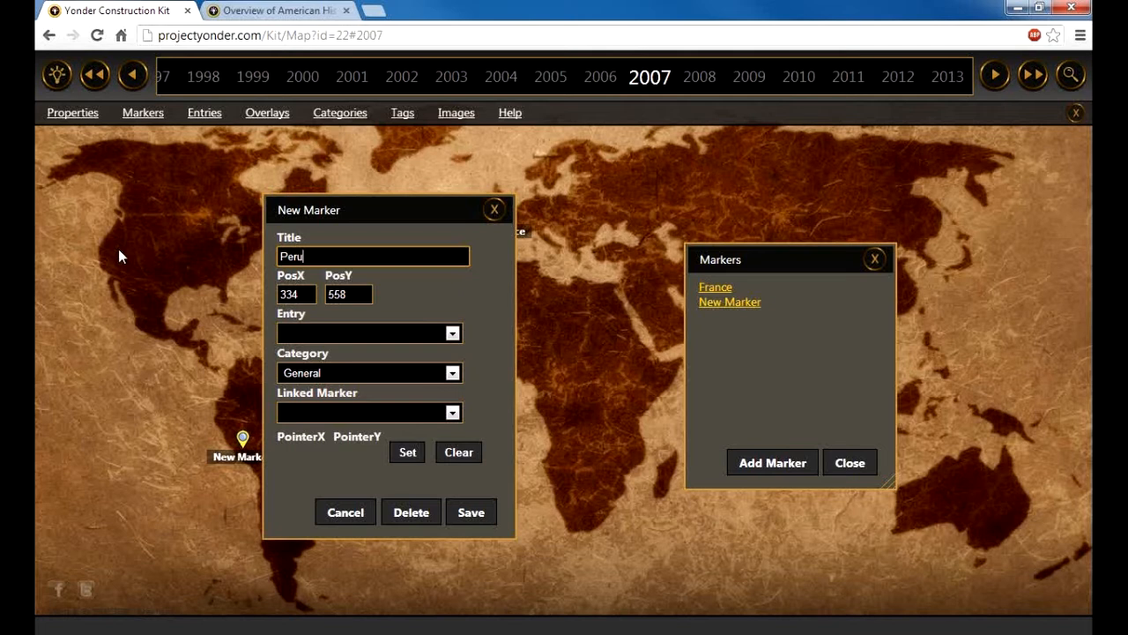
pyautogui.click(476, 513)
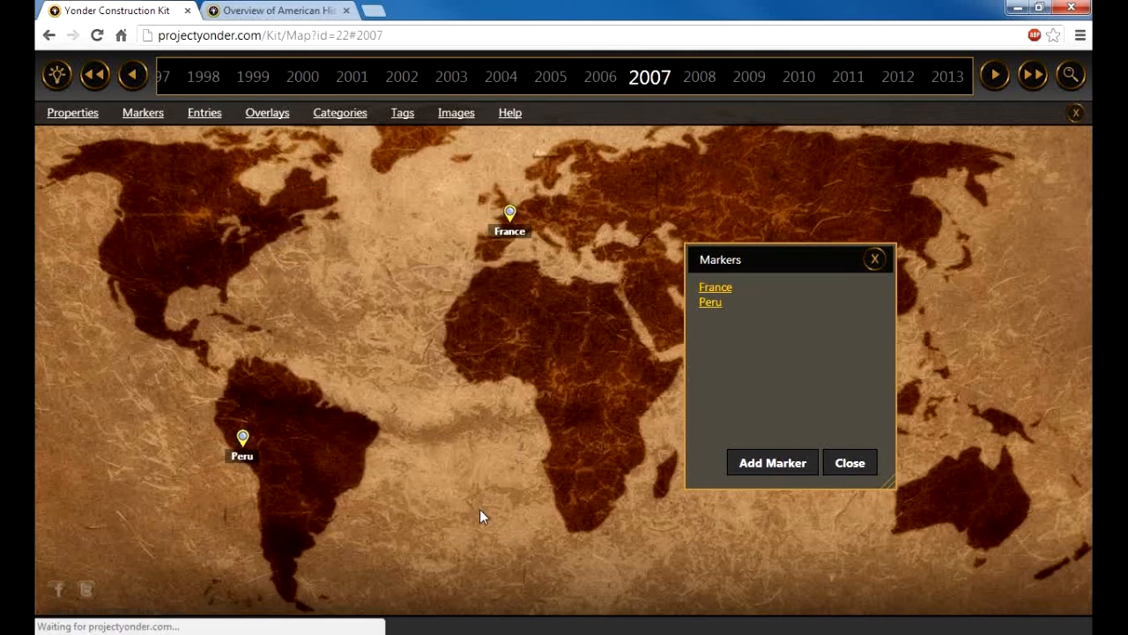
# Step: Add a marker titled Australia over Australia at about PosX 1461, PosY 626, save it and close the marker list
pyautogui.moveTo(781, 255); pyautogui.dragTo(167, 166)
pyautogui.click(166, 373)
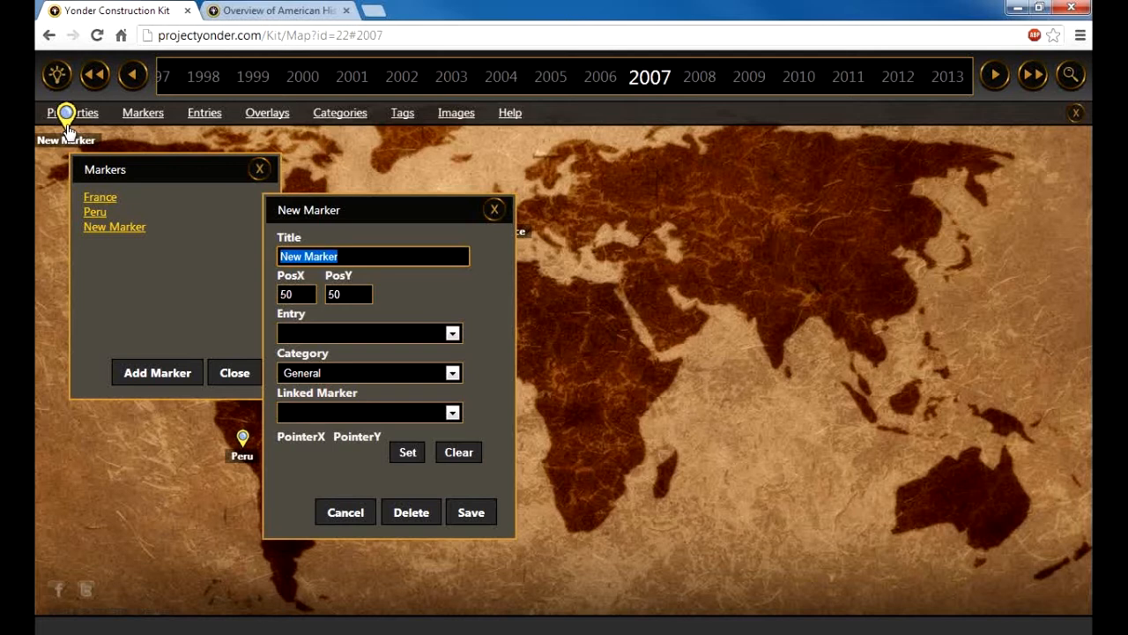
pyautogui.click(806, 291)
pyautogui.moveTo(806, 291); pyautogui.dragTo(946, 481)
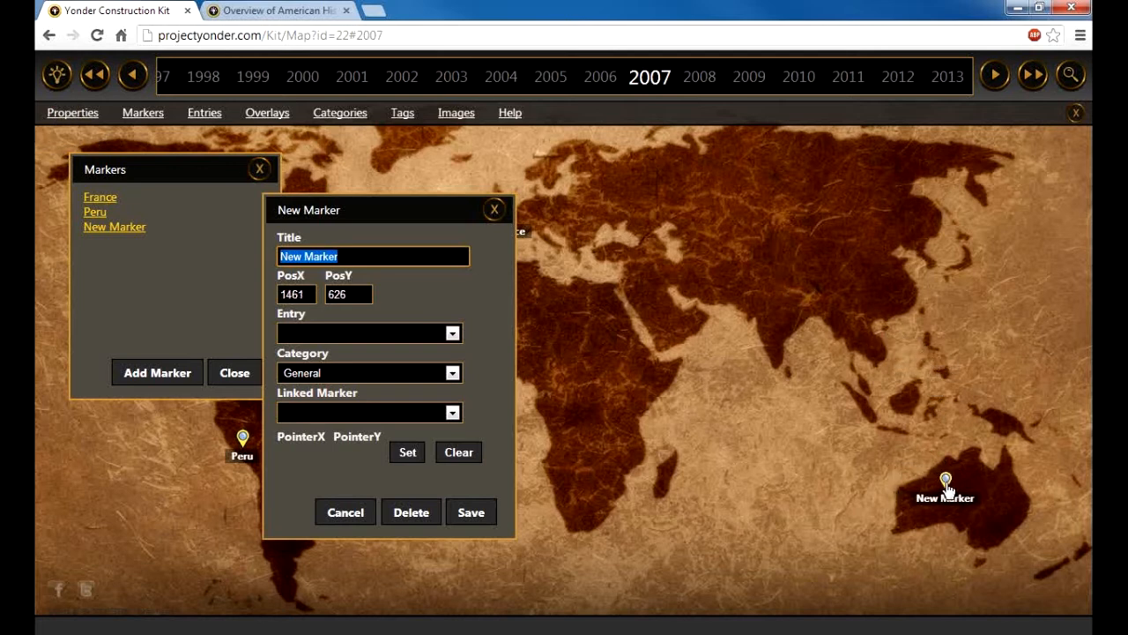
pyautogui.write('A')
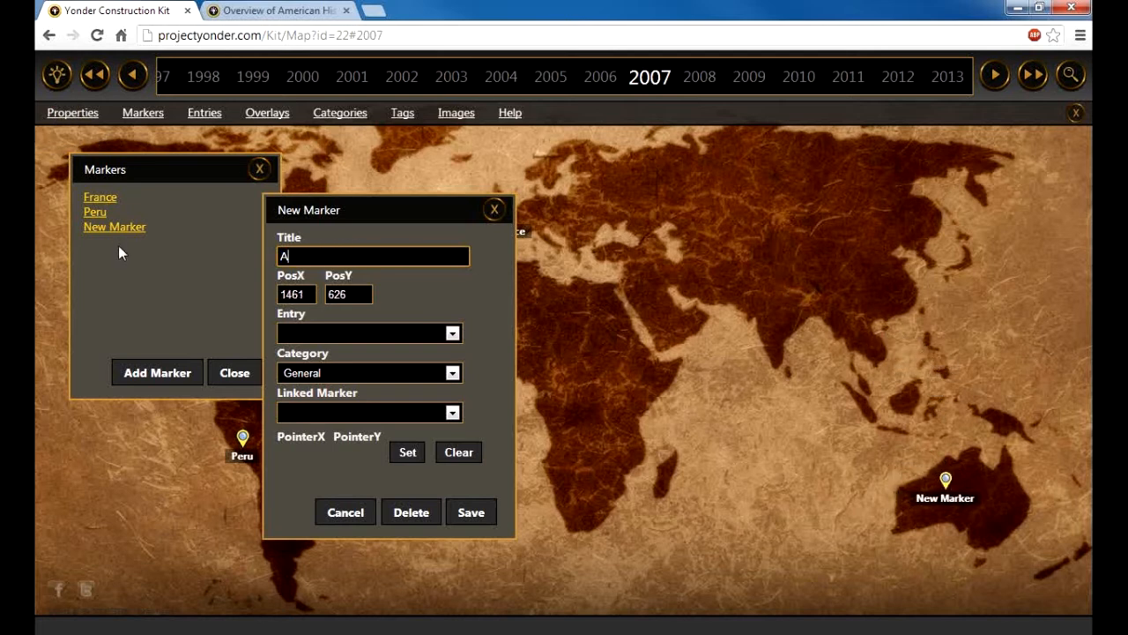
pyautogui.write('ustralia')
pyautogui.click(471, 515)
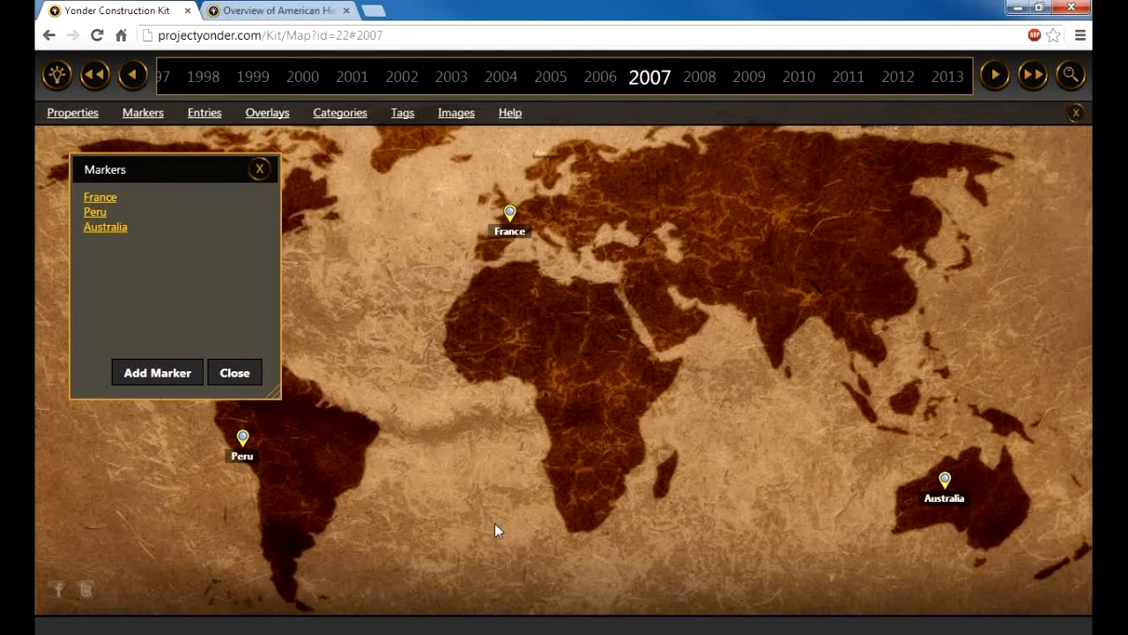
pyautogui.click(261, 171)
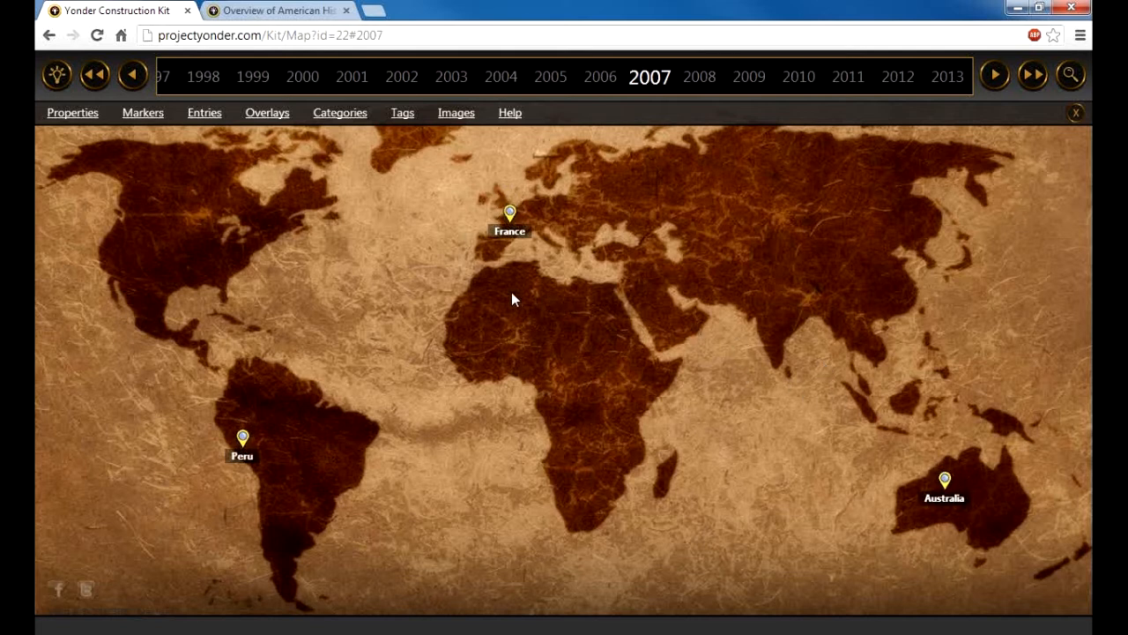
# Step: Create and save a 2007 entry titled "My trip to France" with the eiffeltower.jpg image HTML and a paragraph about seeing the Eiffel Tower in France
pyautogui.click(211, 116)
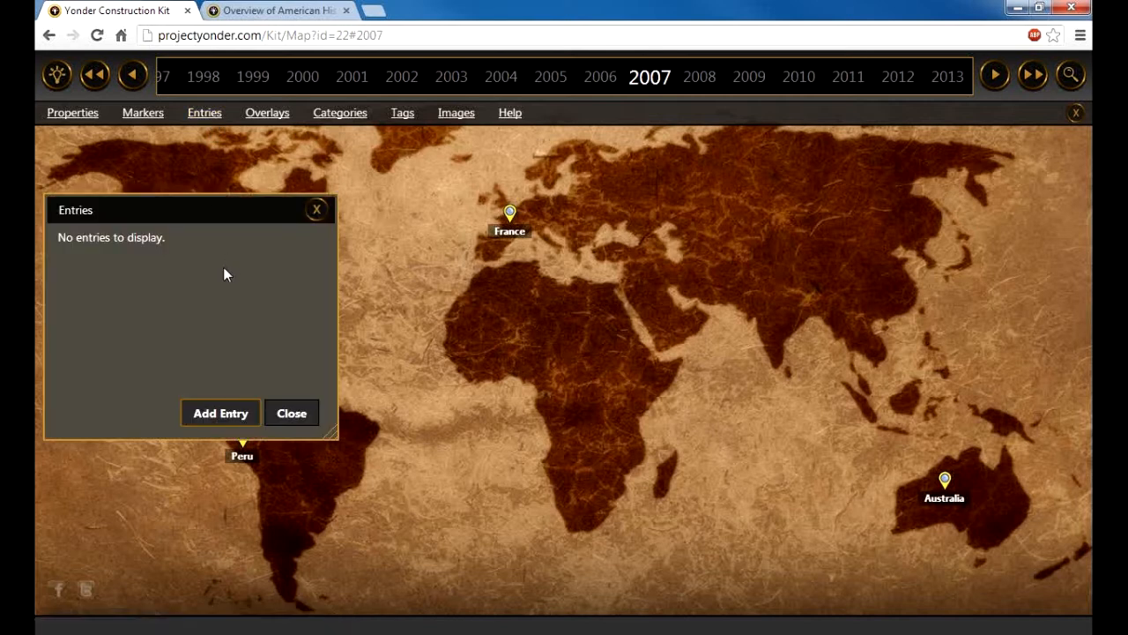
pyautogui.click(220, 414)
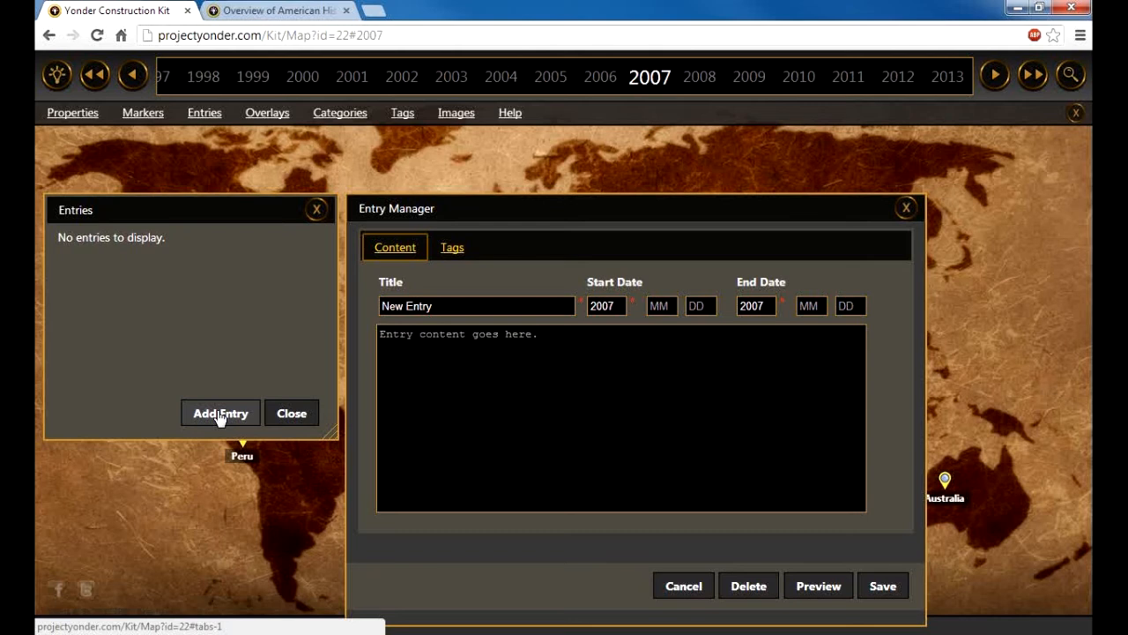
pyautogui.click(513, 363)
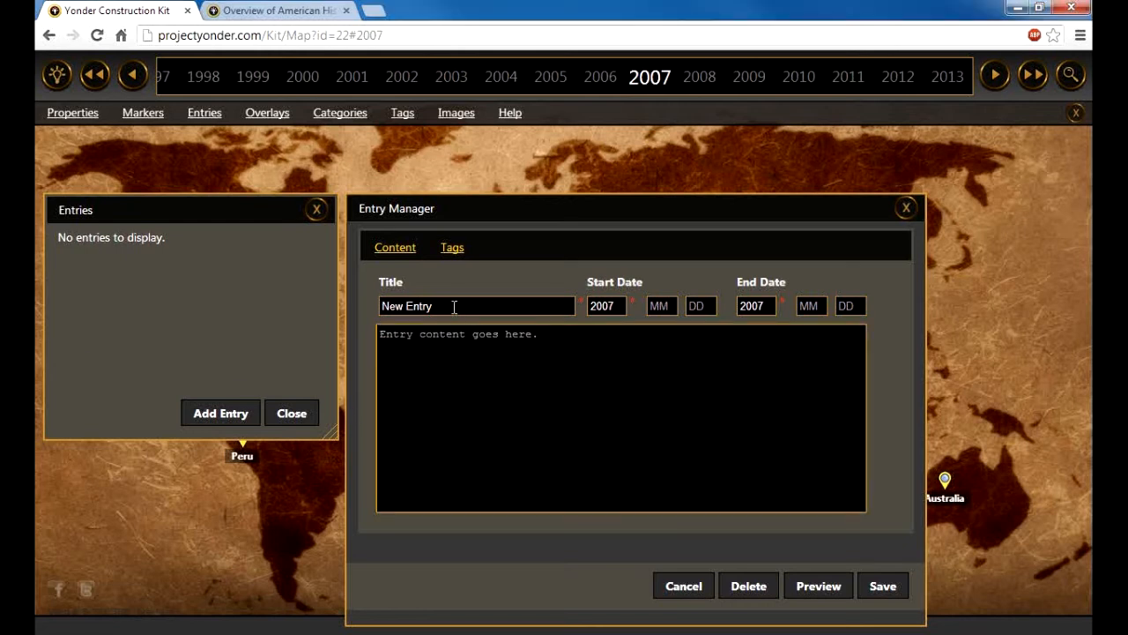
pyautogui.write('<img src="http://projectyonder.com/demo/eiffeltower.jpg" title="Eiffel Tower" /> <p> I saw the Eiffel Tower while I was in France. </p>')
pyautogui.moveTo(454, 307); pyautogui.dragTo(312, 309)
pyautogui.write('My trip to France')
pyautogui.click(889, 589)
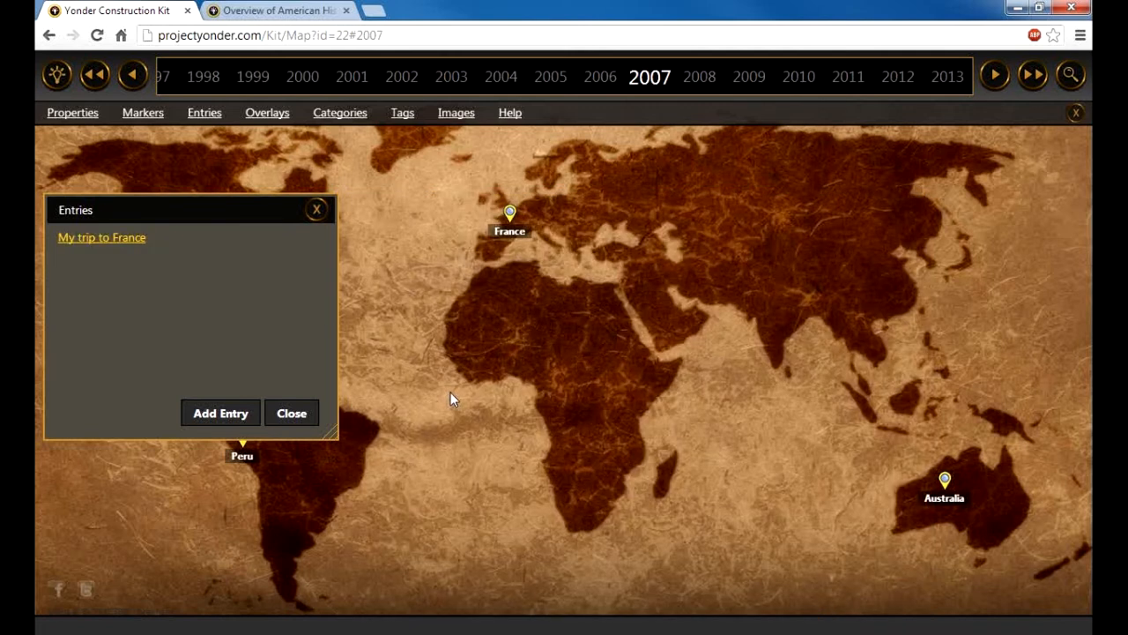
# Step: Create and save an entry titled "My trip to Peru" with the machupicchu.jpg image HTML and the paragraph "I saw Machu Picchu while I was in Peru."
pyautogui.click(250, 410)
pyautogui.press('Tab')
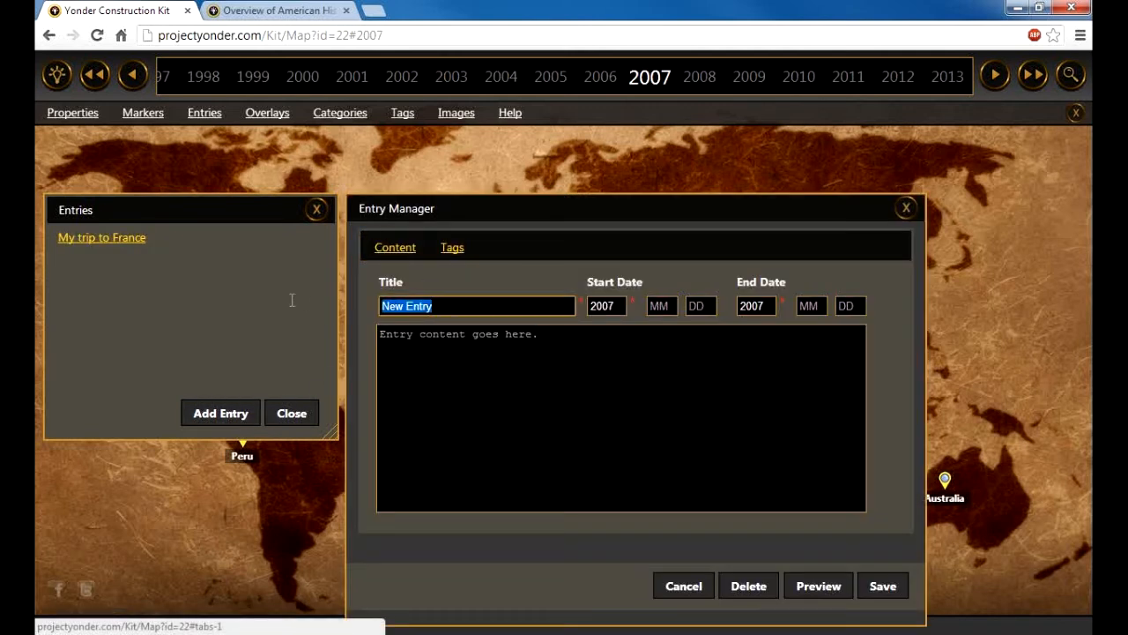
pyautogui.write('My trip to Peru')
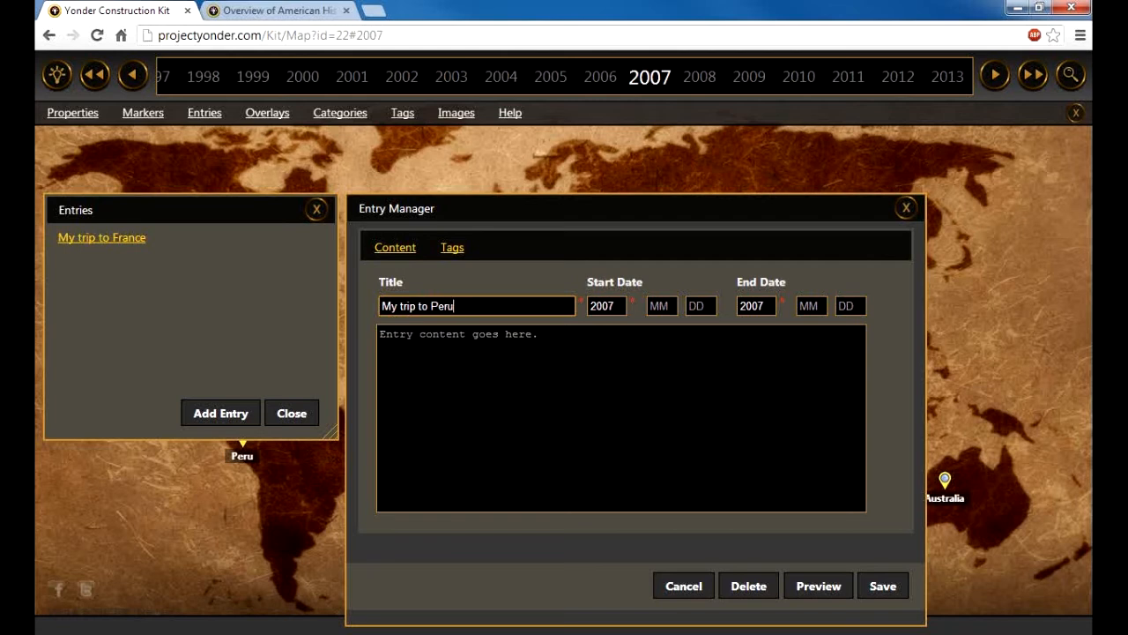
pyautogui.click(514, 431)
pyautogui.write('<img src="http://projectyonder.com/demo/machupicchu.jpg" title="Machu Picchu" /> <p> I saw Machu Picchu while I was in Peru. </p>')
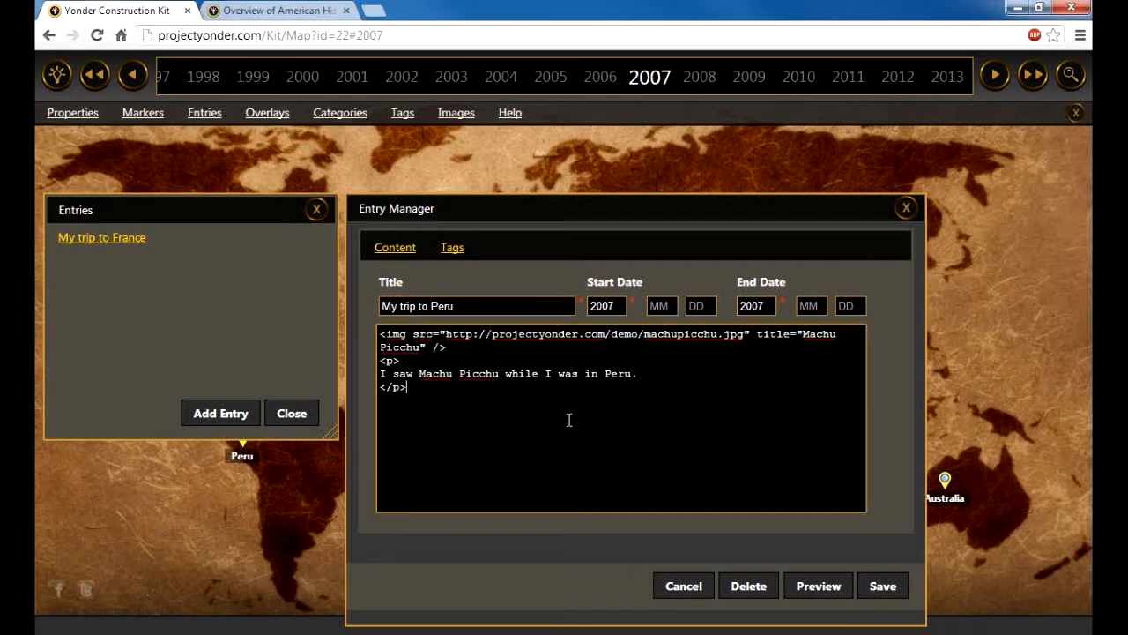
pyautogui.click(886, 586)
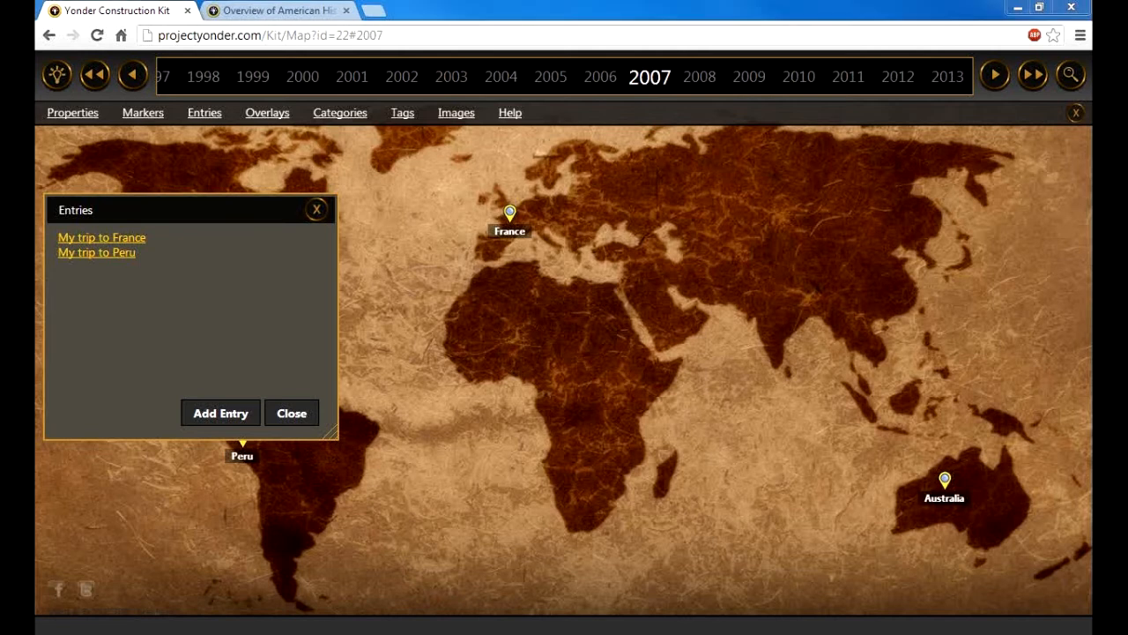
# Step: Create and save an entry titled "My trip to Australia" with the kangaroo.jpg image HTML and the paragraph "I saw kangaroos while I was in Australia."
pyautogui.click(231, 413)
pyautogui.click(456, 307)
pyautogui.moveTo(456, 307); pyautogui.dragTo(350, 298)
pyautogui.write('M')
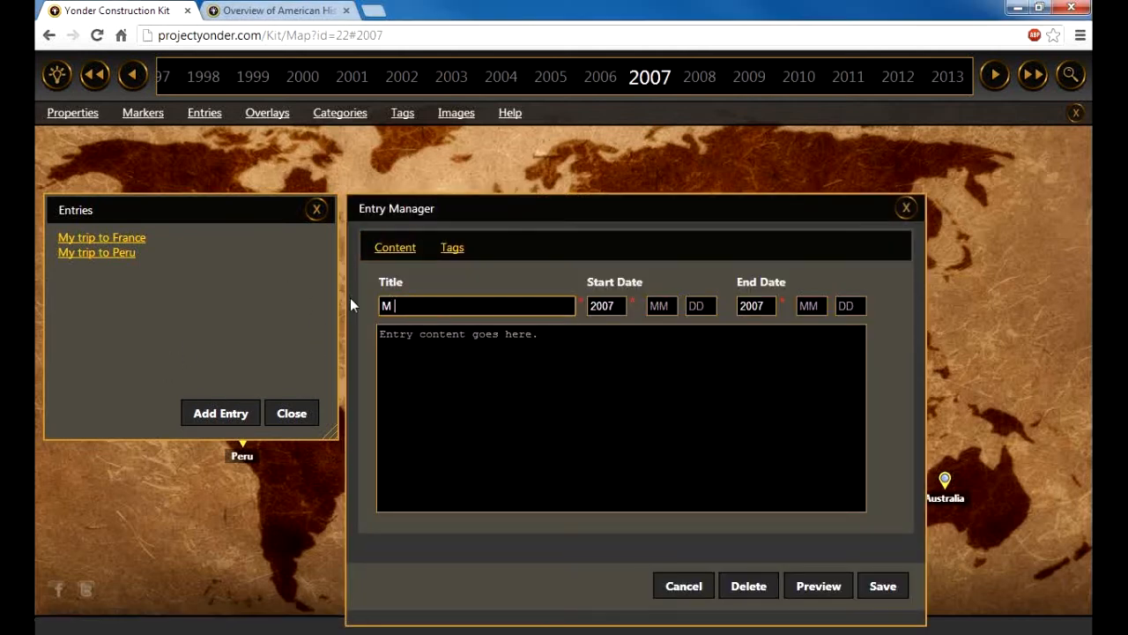
pyautogui.write('y trip to Australia')
pyautogui.click(503, 370)
pyautogui.write('<img src="http://projectyonder.com/demo/kangaroo.jpg" title="Kangaroo" /> <p> I saw kangaroos while I was in Australia. </p>')
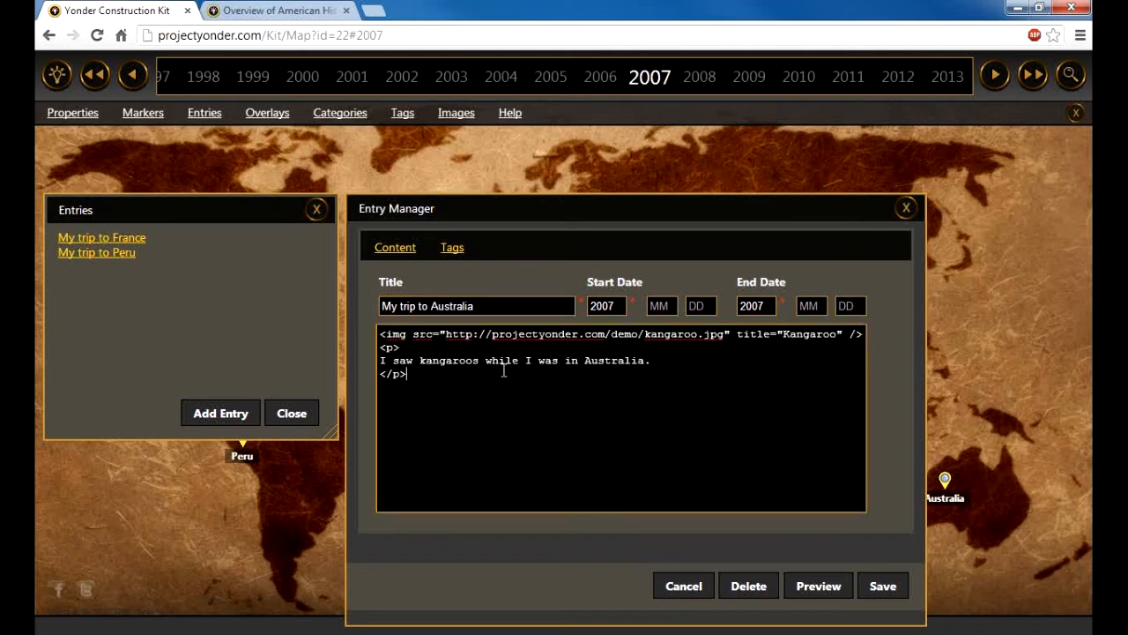
pyautogui.click(883, 586)
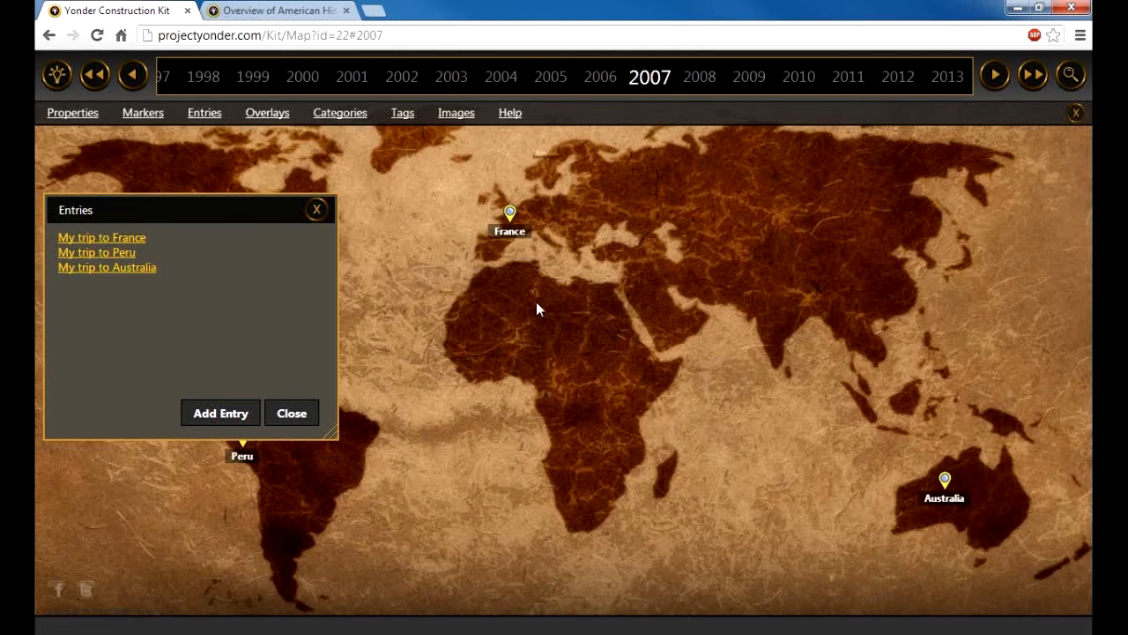
pyautogui.click(318, 212)
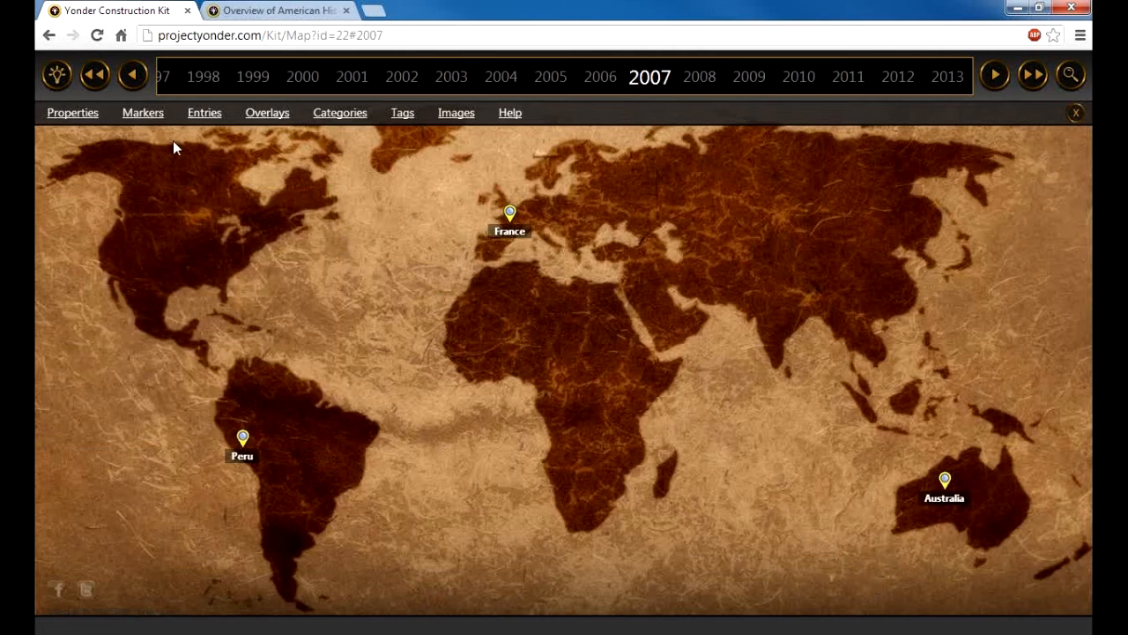
# Step: Assign the "My trip to France" entry to the France marker and save the marker
pyautogui.click(143, 113)
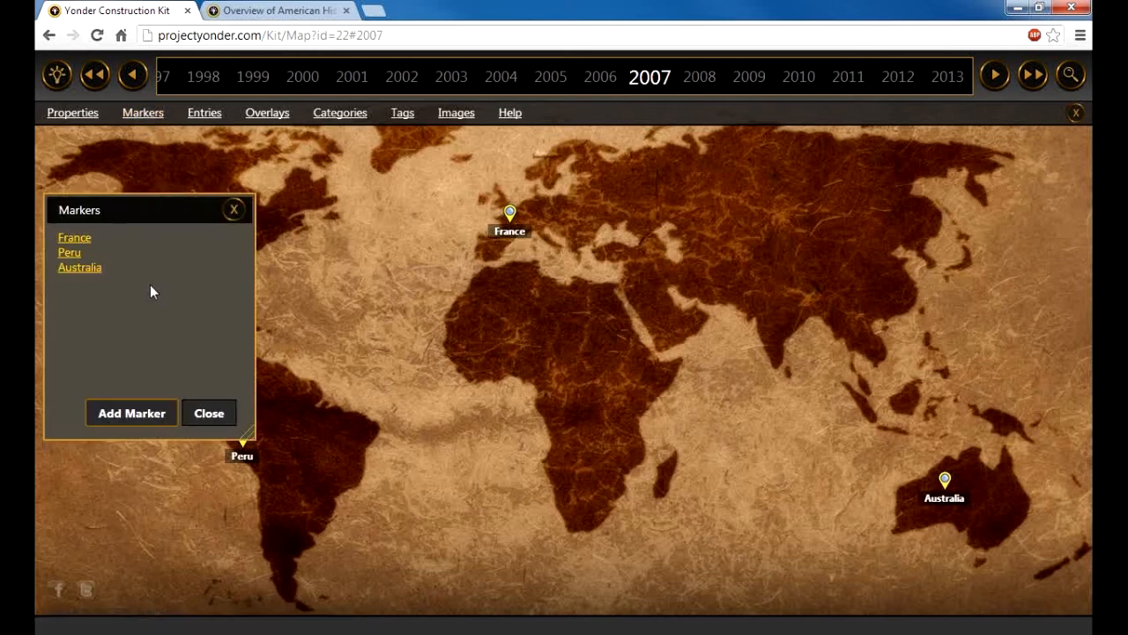
pyautogui.click(74, 238)
pyautogui.click(364, 331)
pyautogui.click(336, 365)
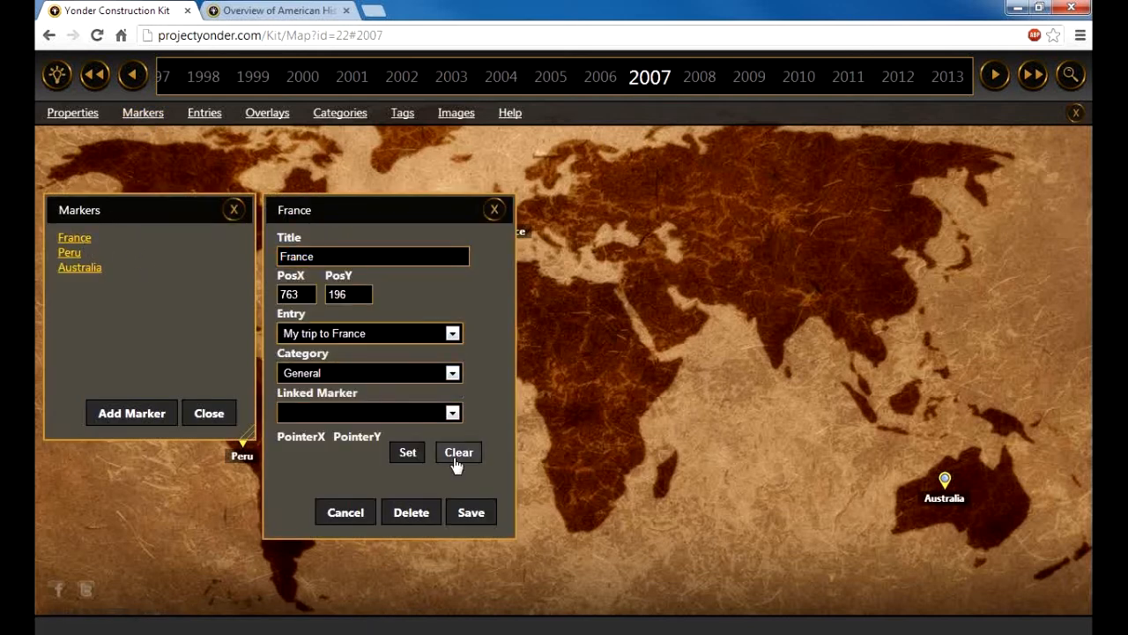
pyautogui.click(476, 514)
# Step: Assign the "My trip to Peru" entry to the Peru marker and save the marker
pyautogui.click(71, 253)
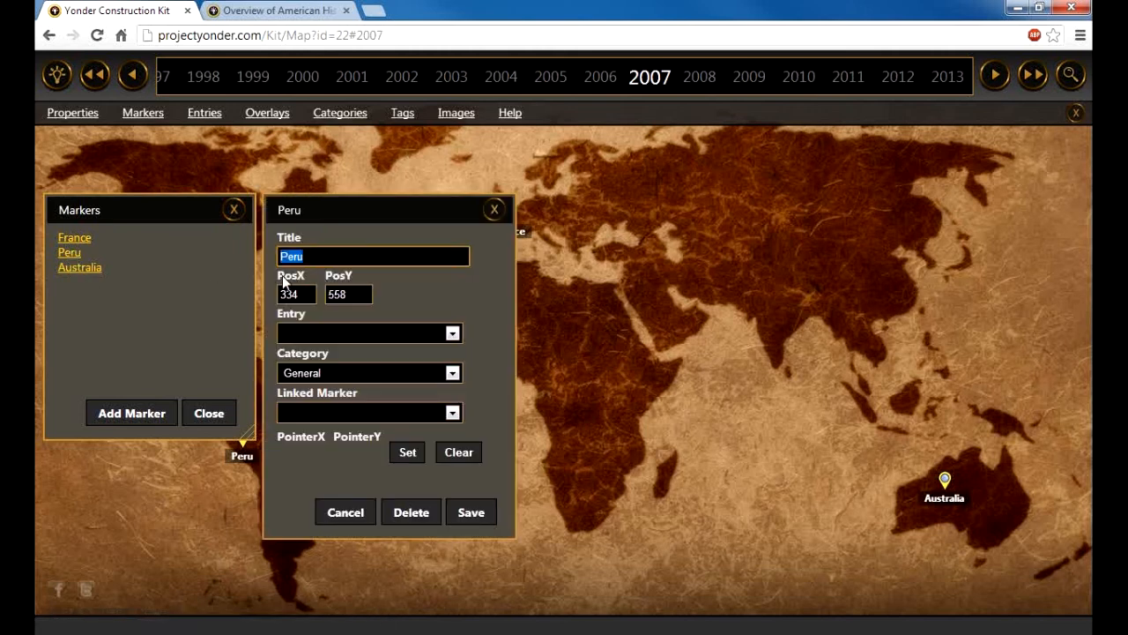
pyautogui.click(322, 333)
pyautogui.click(328, 378)
pyautogui.click(471, 512)
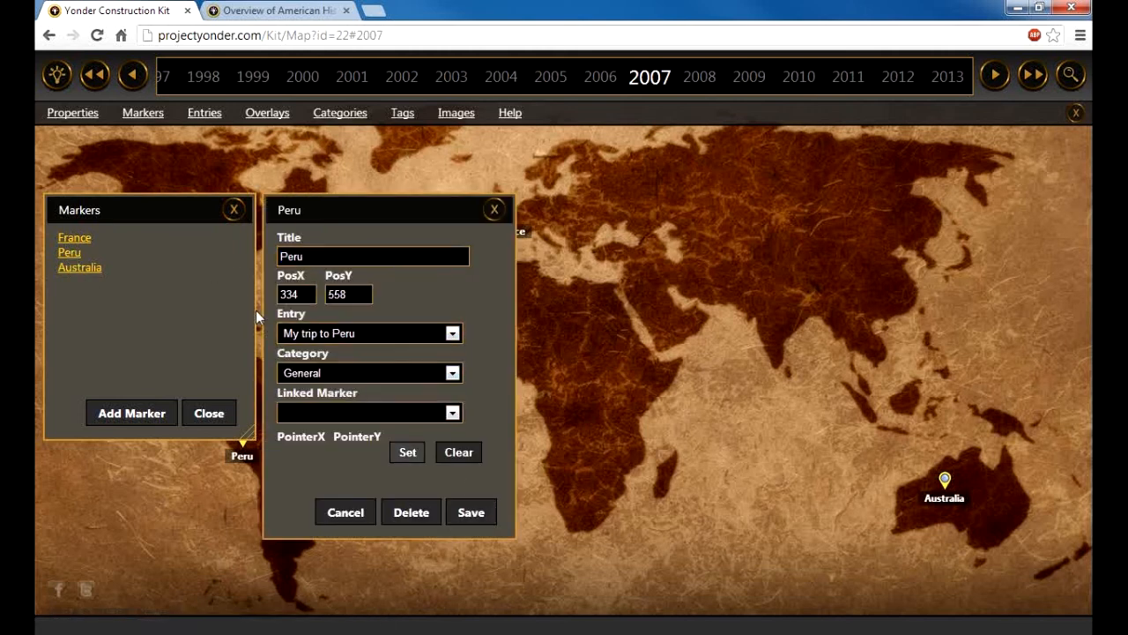
# Step: Assign the "My trip to Australia" entry to the Australia marker, save it and close the marker list
pyautogui.click(79, 267)
pyautogui.click(388, 333)
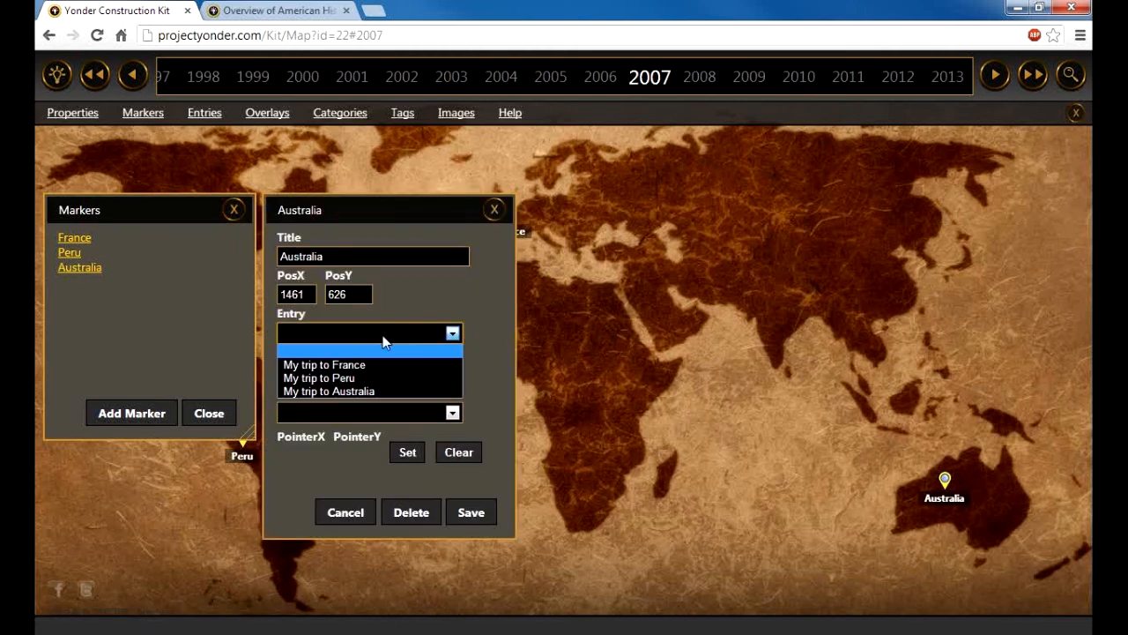
pyautogui.click(368, 391)
pyautogui.click(483, 520)
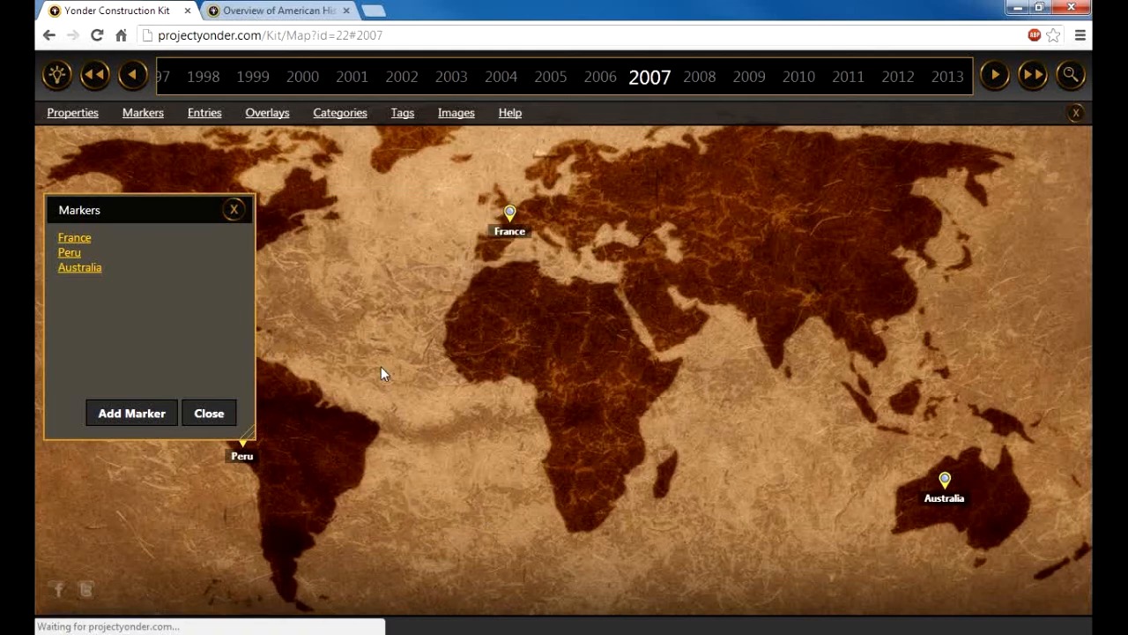
pyautogui.click(234, 210)
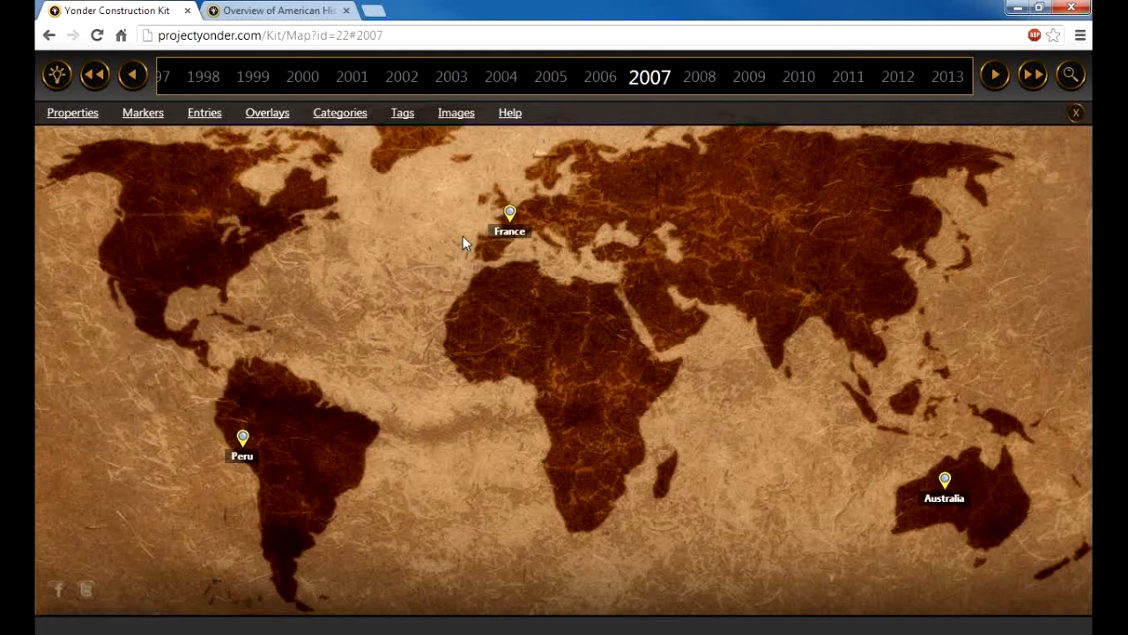
# Step: View the entries attached to the France, Peru and Australia markers on the map, and close their pop-ups
pyautogui.click(509, 216)
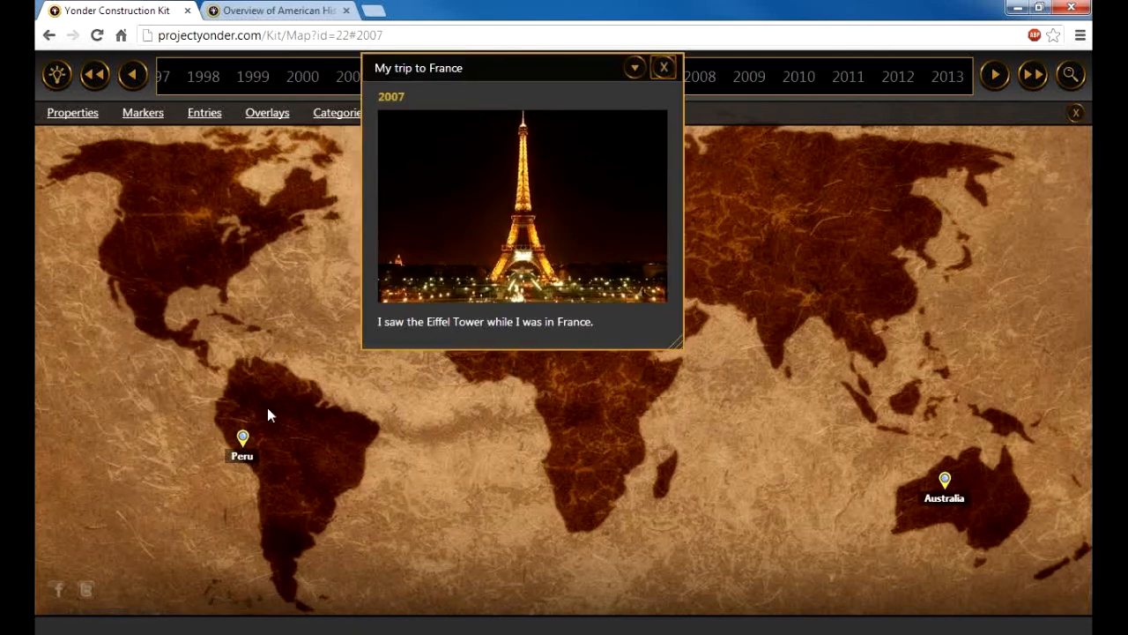
pyautogui.click(243, 438)
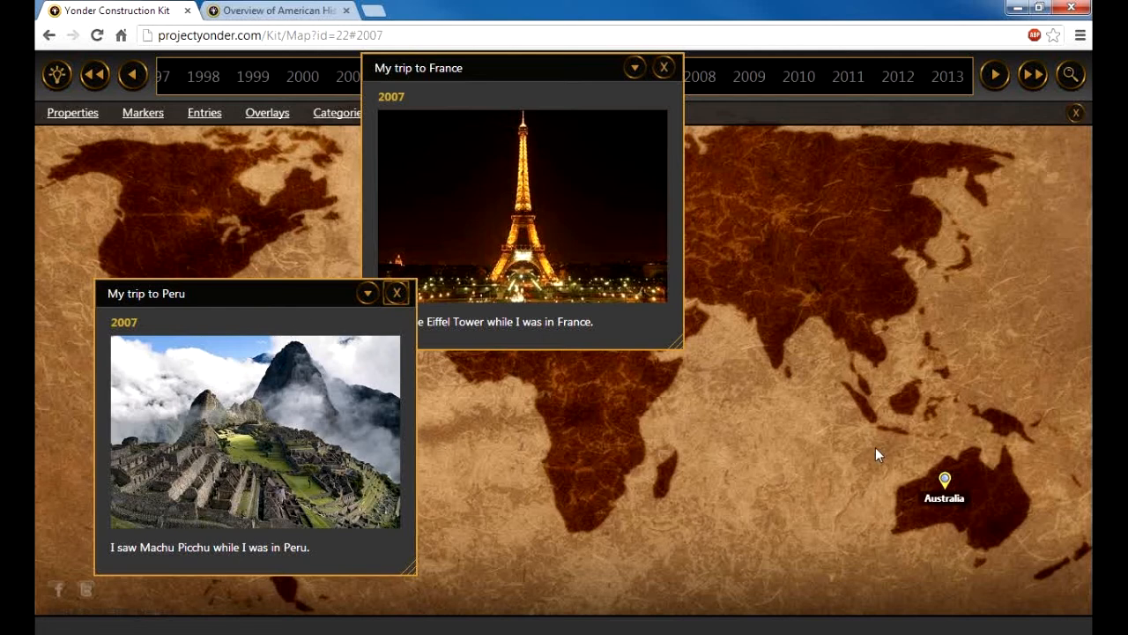
pyautogui.click(941, 477)
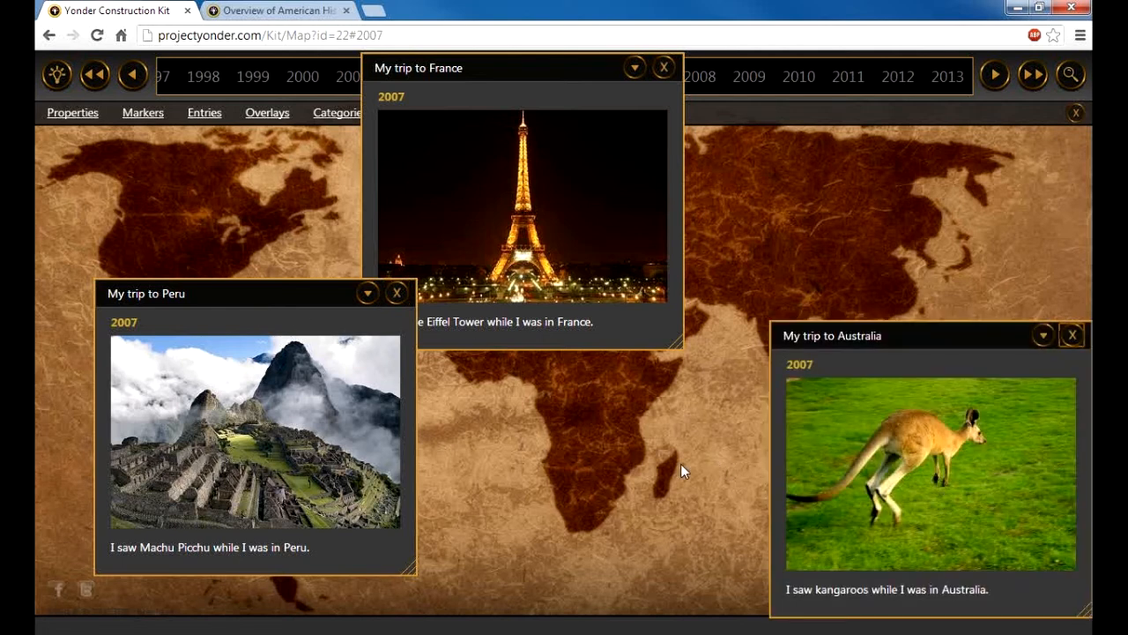
pyautogui.click(1072, 335)
pyautogui.click(664, 68)
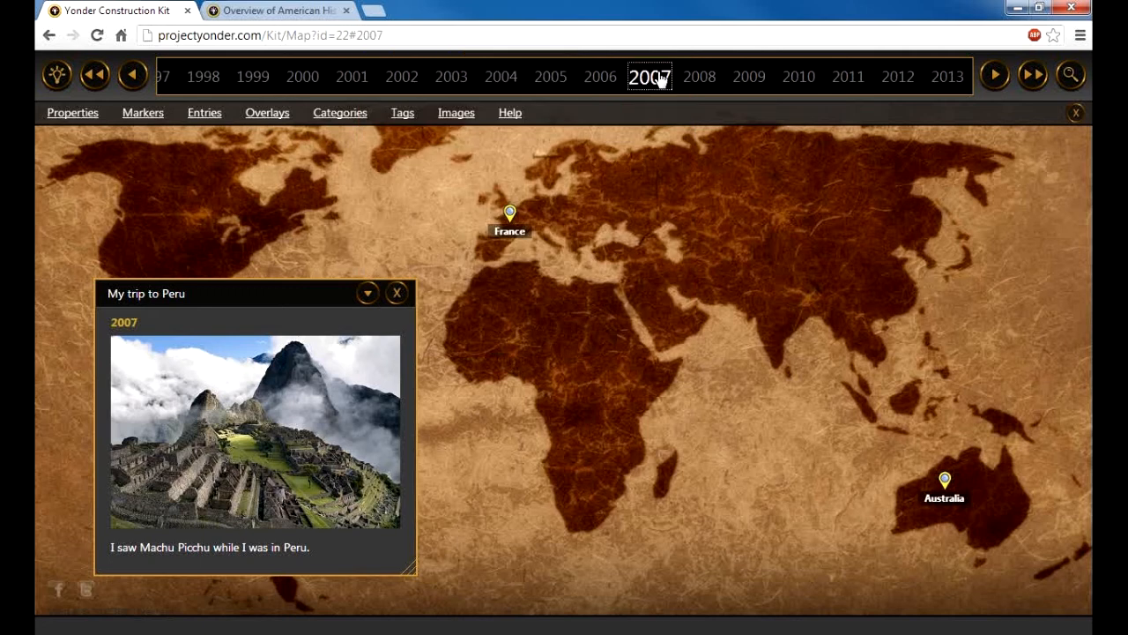
pyautogui.click(398, 294)
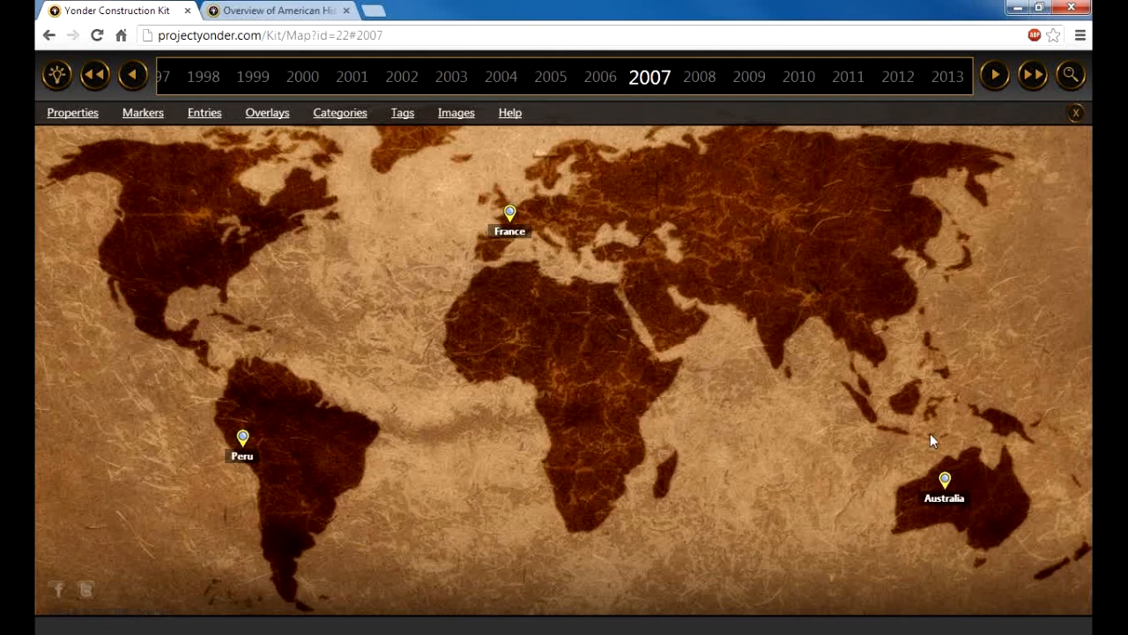
# Step: Set Peru as the linked marker of the France marker and save it
pyautogui.click(147, 114)
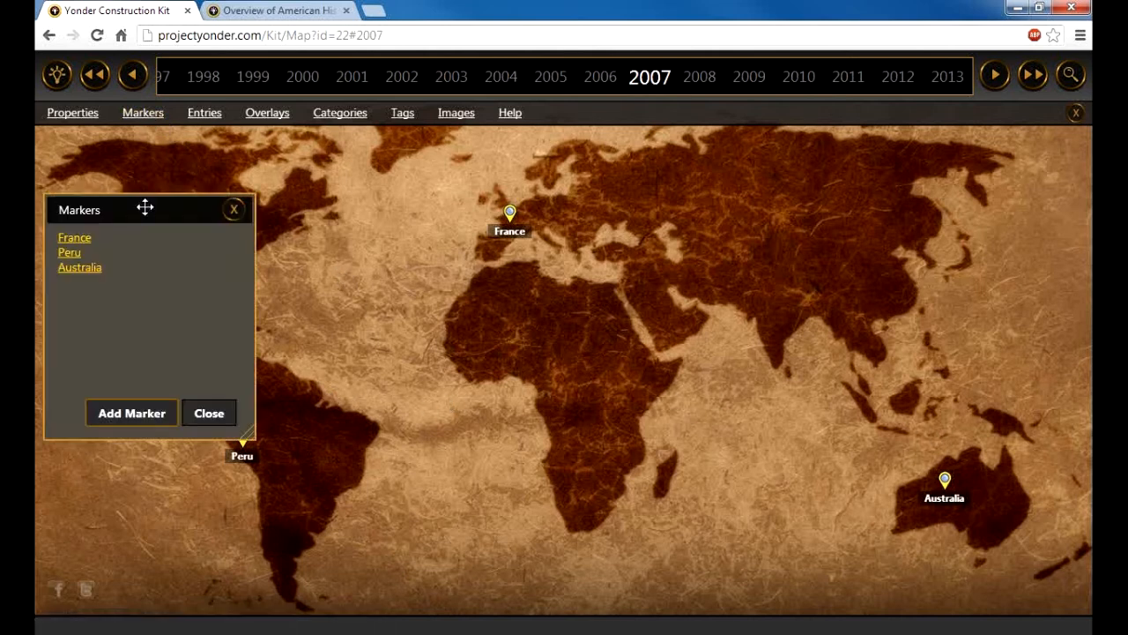
pyautogui.click(75, 238)
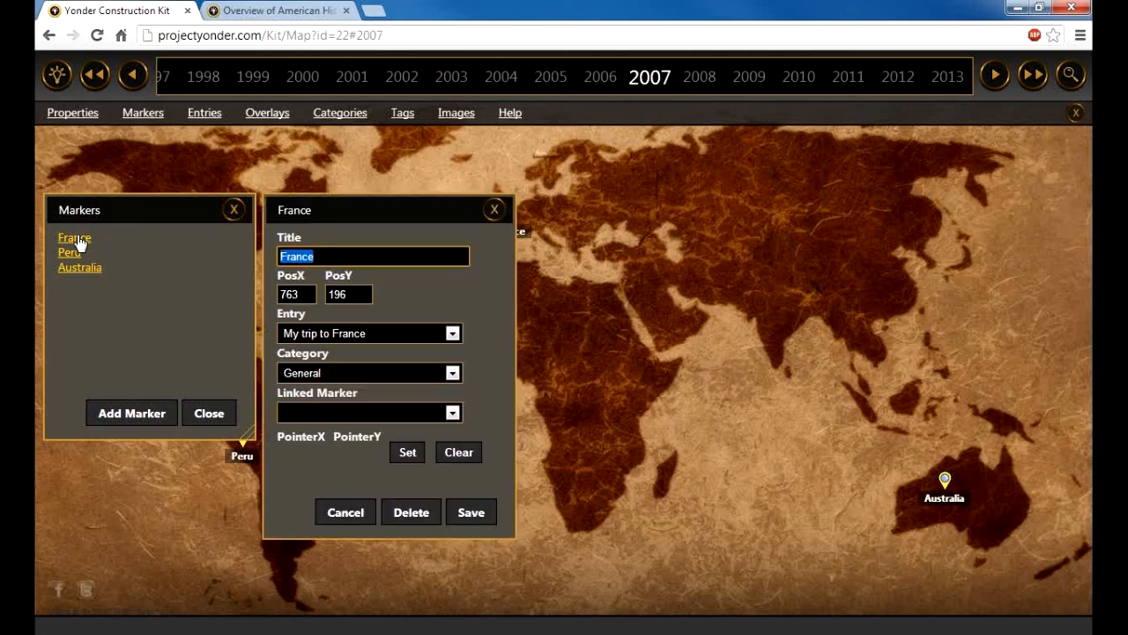
pyautogui.click(322, 412)
pyautogui.click(315, 453)
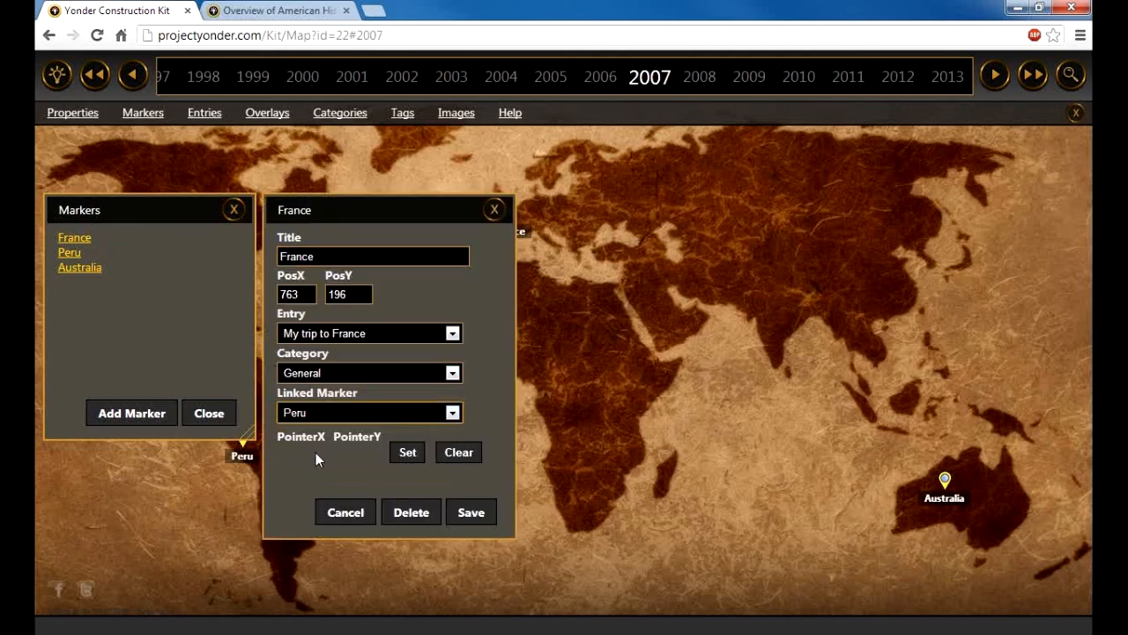
pyautogui.click(466, 513)
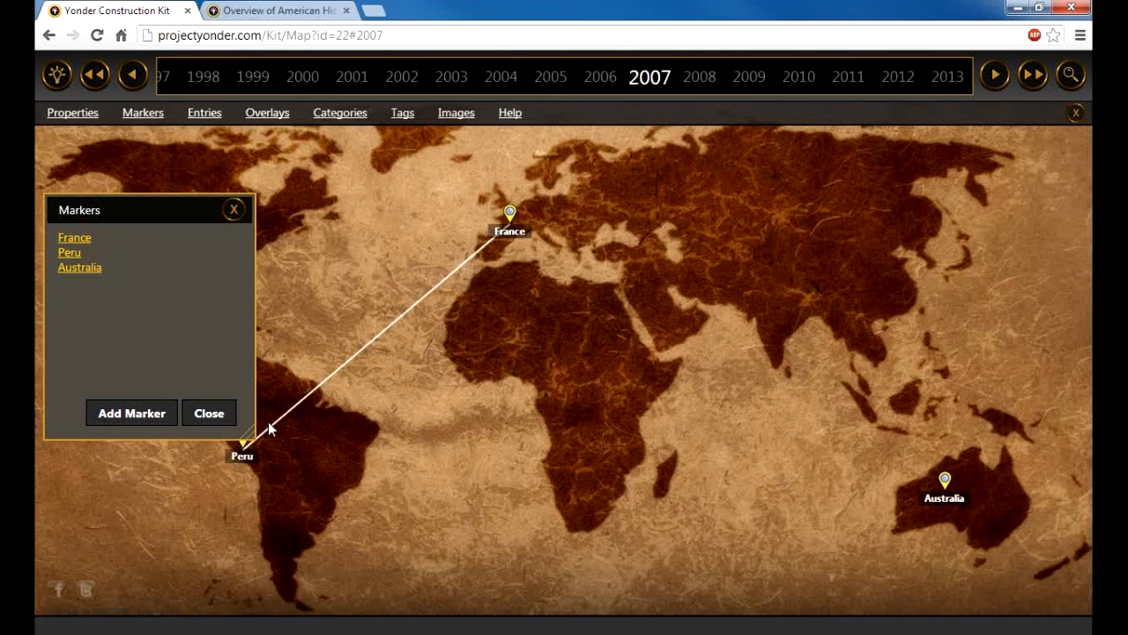
# Step: Set Australia as the linked marker of the Peru marker and save it
pyautogui.click(74, 255)
pyautogui.click(346, 413)
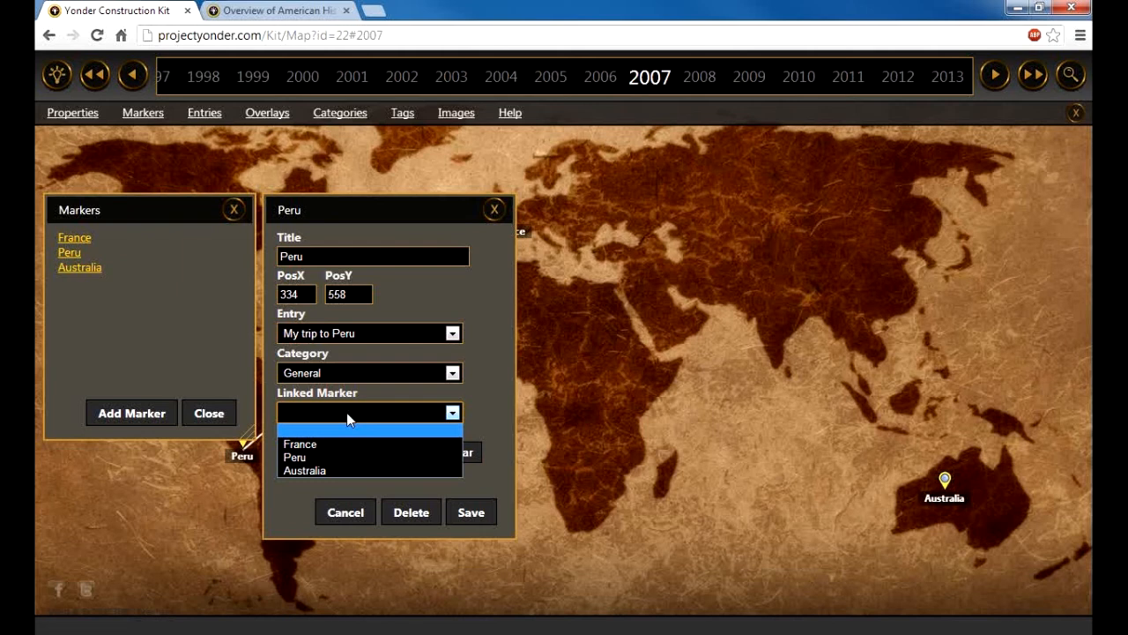
pyautogui.click(347, 470)
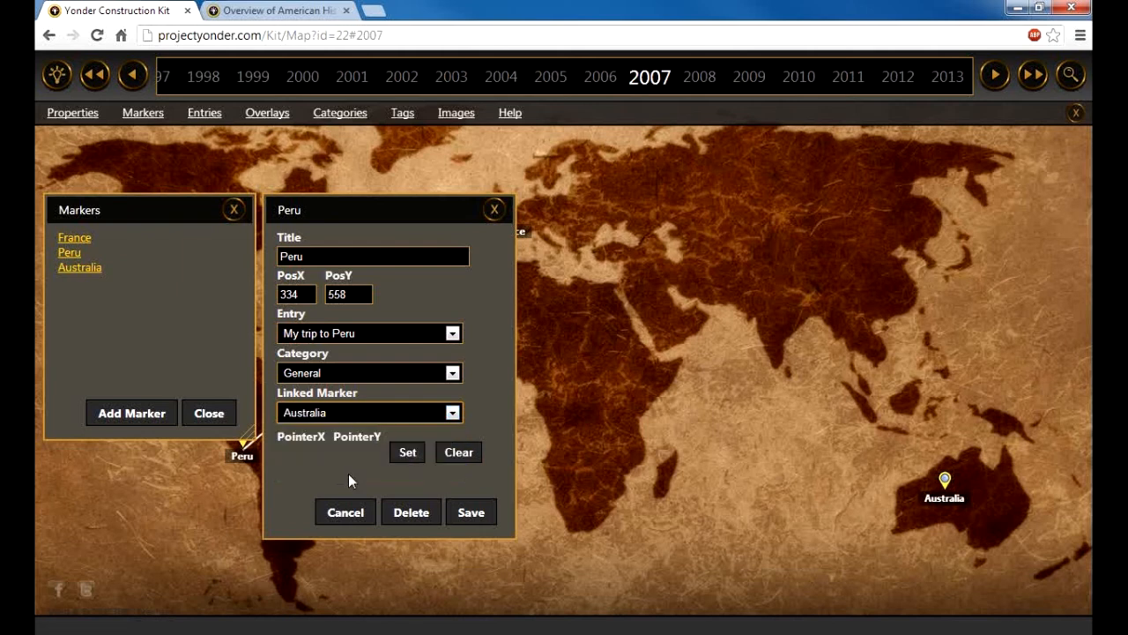
pyautogui.click(472, 513)
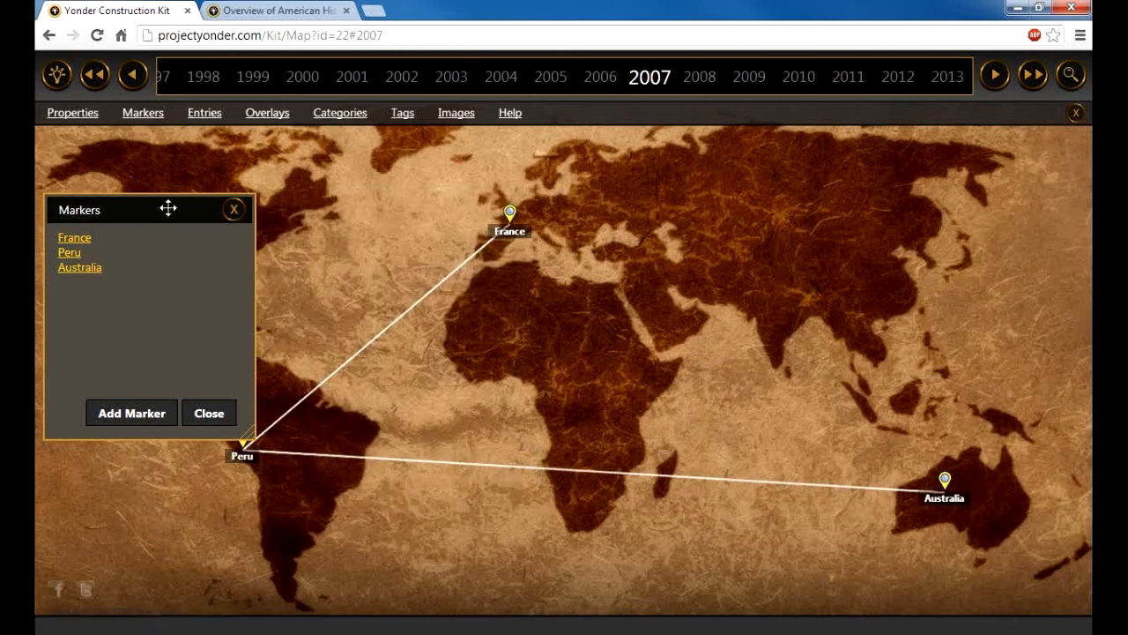
# Step: Try moving the Peru marker southwest into the Pacific, cancel the edit and close the marker list
pyautogui.moveTo(167, 208); pyautogui.dragTo(166, 156)
pyautogui.click(67, 201)
pyautogui.moveTo(361, 209); pyautogui.dragTo(847, 161)
pyautogui.moveTo(243, 432)
pyautogui.mouseDown()
pyautogui.moveTo(343, 473)
pyautogui.moveTo(564, 455)
pyautogui.moveTo(453, 415)
pyautogui.moveTo(139, 477)
pyautogui.moveTo(225, 483)
pyautogui.moveTo(125, 527)
pyautogui.mouseUp()
pyautogui.click(807, 465)
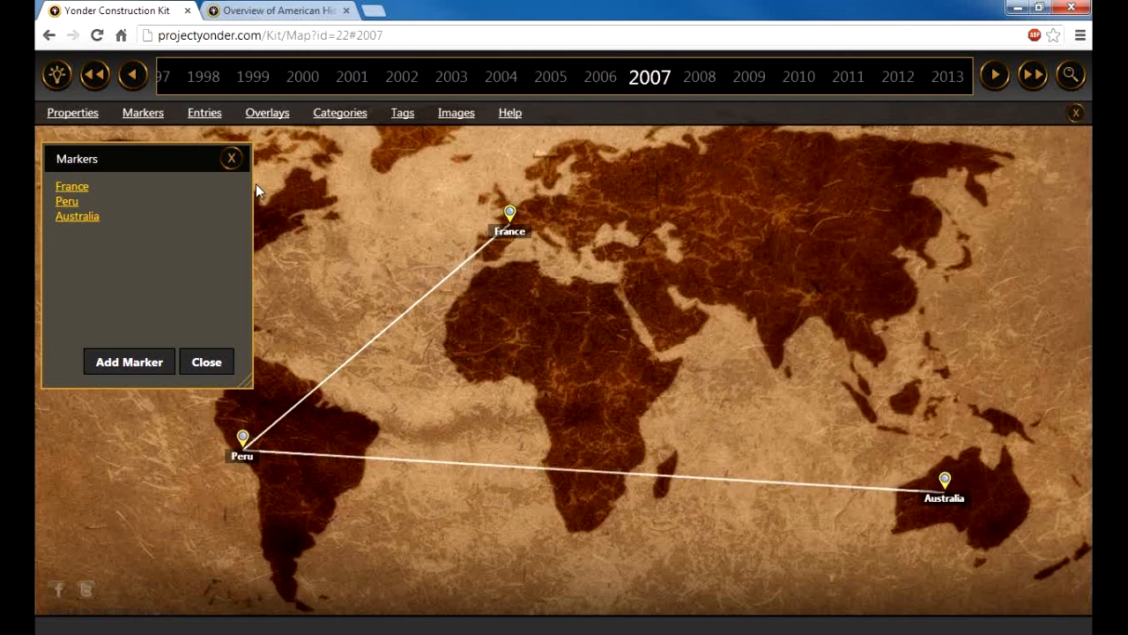
pyautogui.click(231, 159)
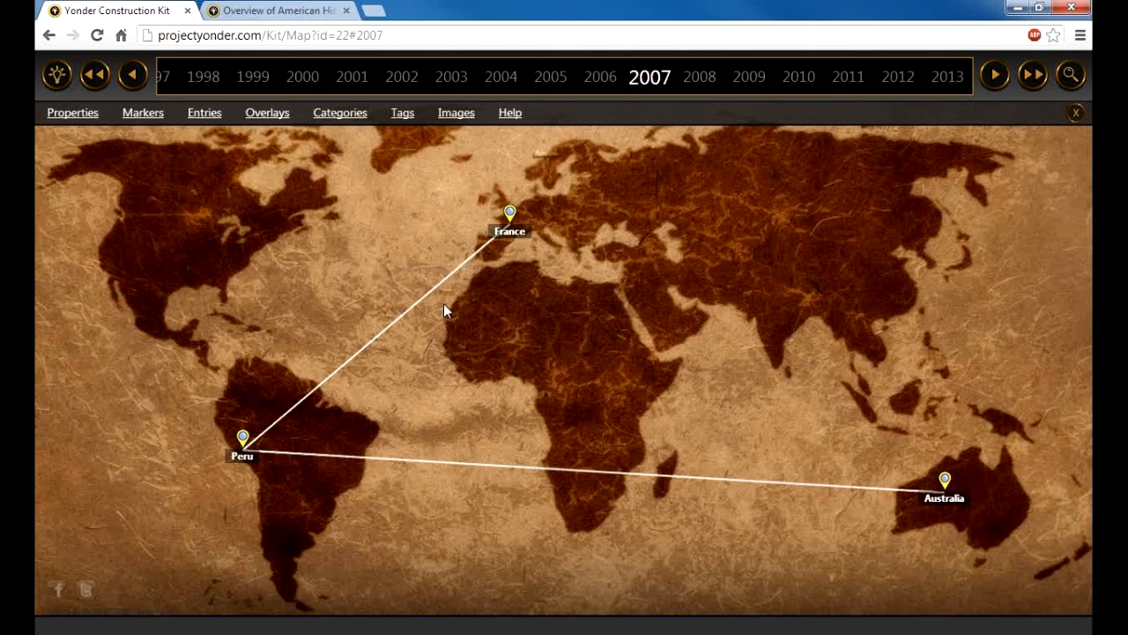
# Step: Upload the image plane_FR_PE.png from the _demo folder with the image type Overlay
pyautogui.click(456, 113)
pyautogui.click(153, 257)
pyautogui.click(88, 301)
pyautogui.click(106, 294)
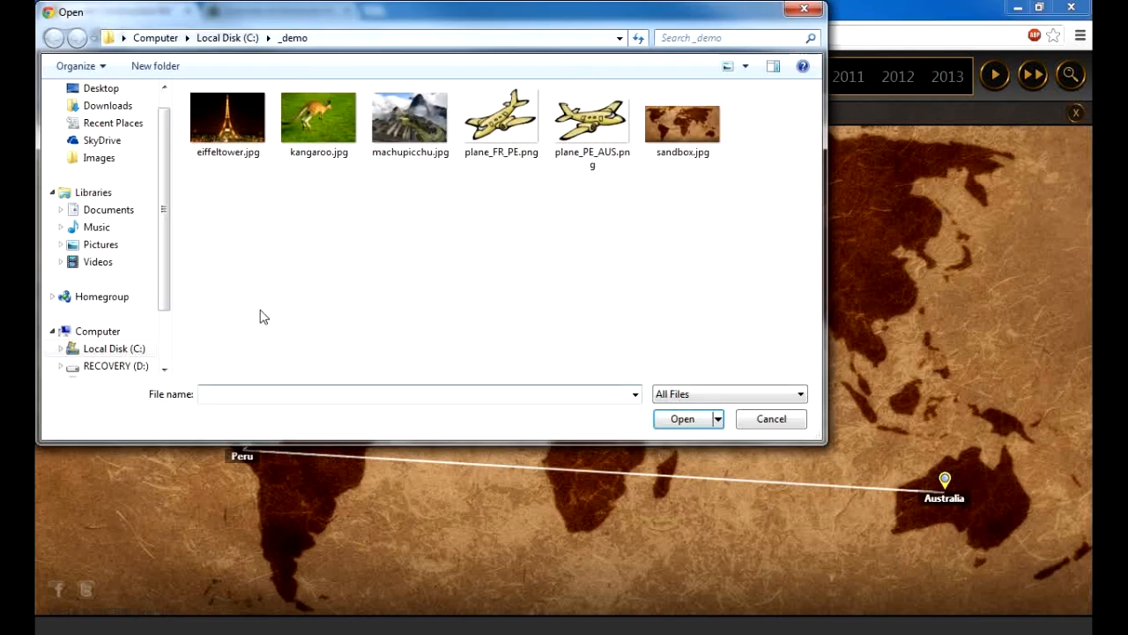
pyautogui.doubleClick(504, 118)
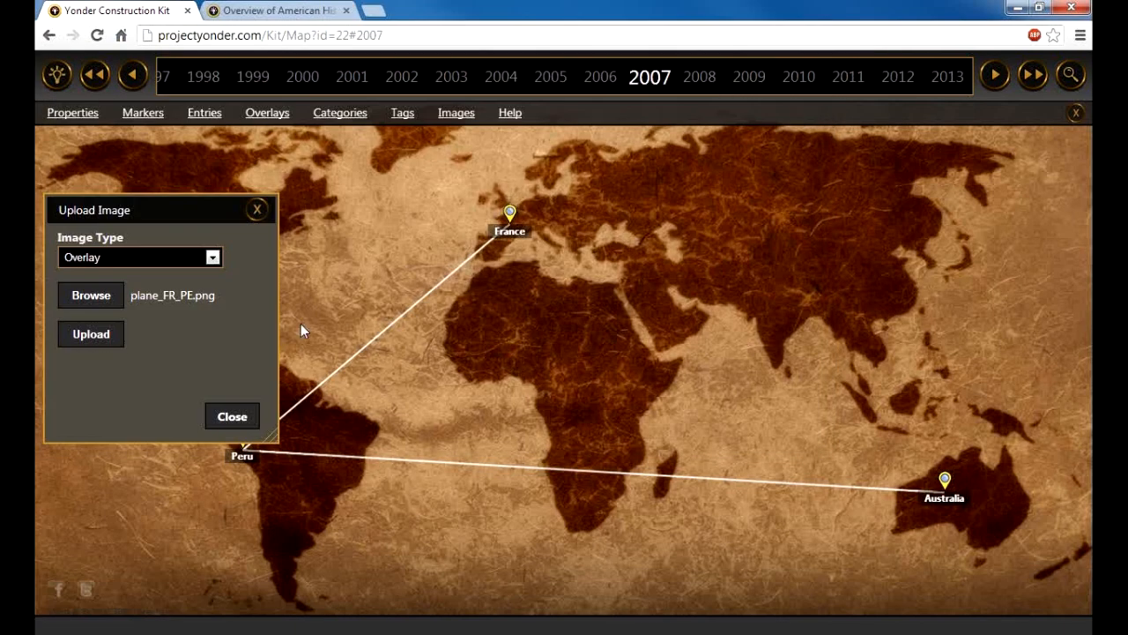
pyautogui.click(112, 334)
# Step: Upload the image plane_PE_AUS.png as an overlay and close the image upload dialog
pyautogui.click(173, 258)
pyautogui.click(106, 300)
pyautogui.click(107, 299)
pyautogui.doubleClick(591, 121)
pyautogui.click(97, 336)
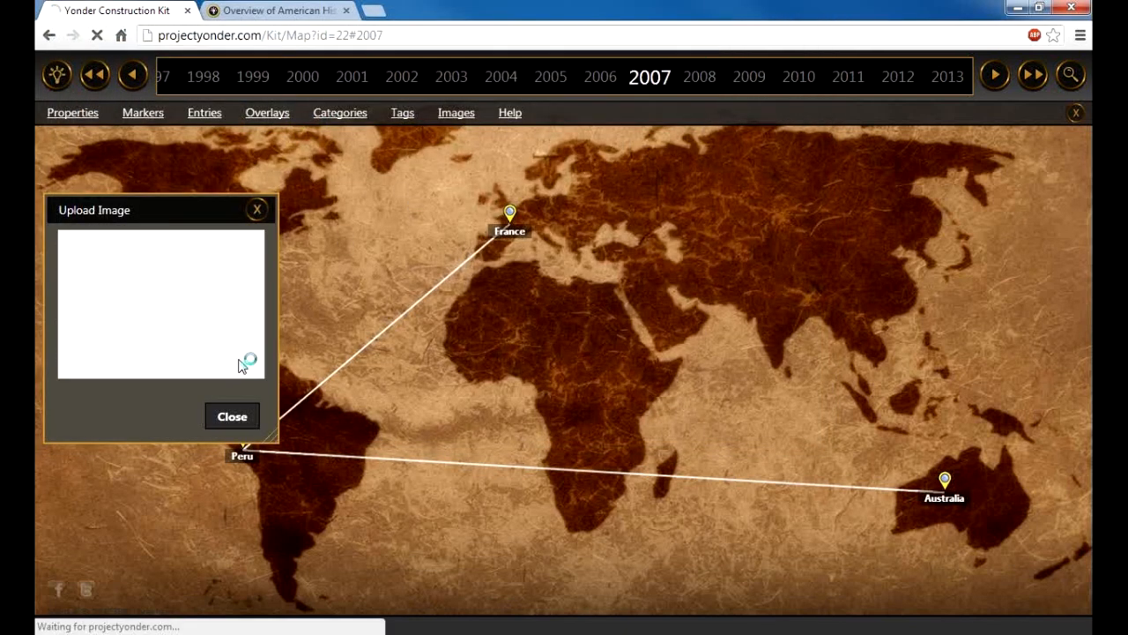
pyautogui.click(232, 418)
# Step: Add the plane_FR_PE.png overlay on the line between France and Peru, at about X 417, Y 239, and save it
pyautogui.click(266, 113)
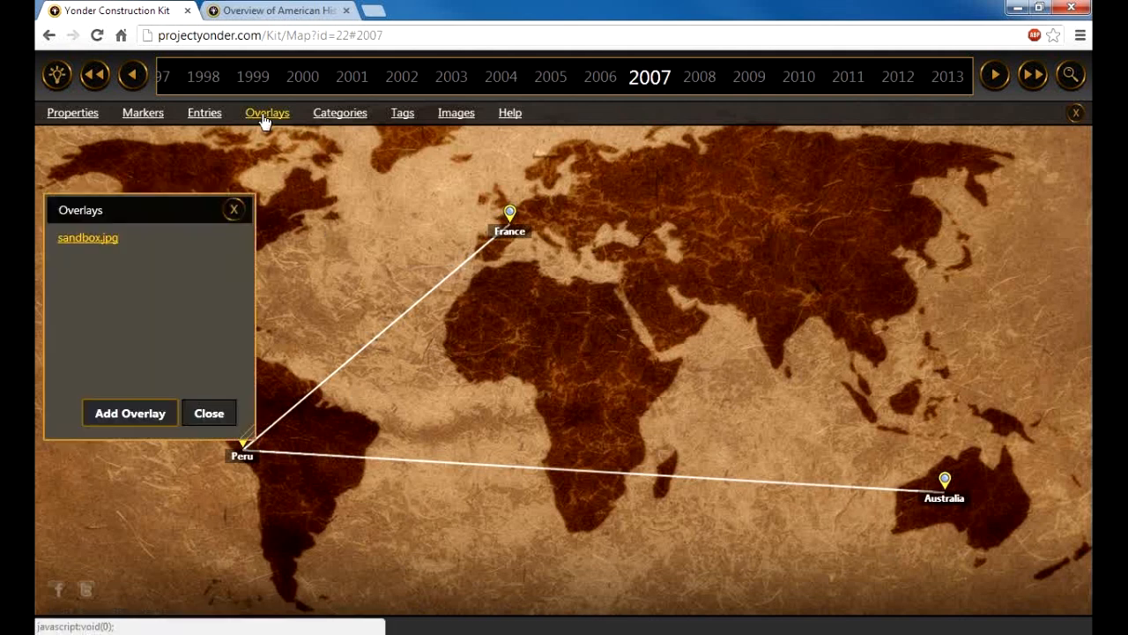
pyautogui.click(144, 422)
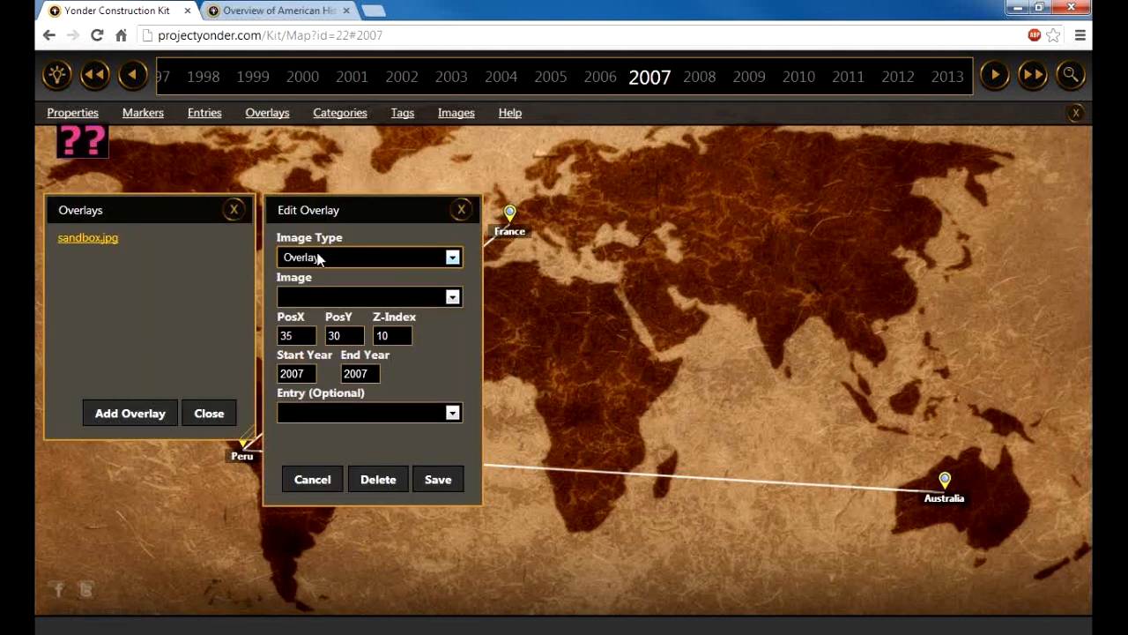
pyautogui.click(333, 298)
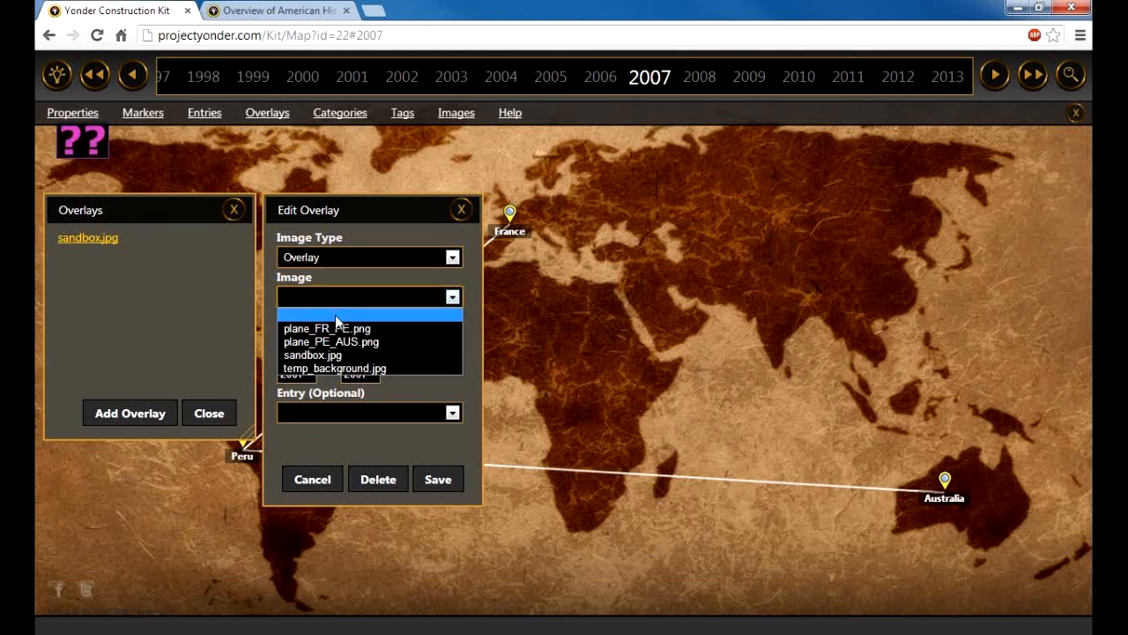
pyautogui.click(336, 328)
pyautogui.moveTo(393, 209); pyautogui.dragTo(887, 236)
pyautogui.moveTo(147, 168); pyautogui.dragTo(385, 305)
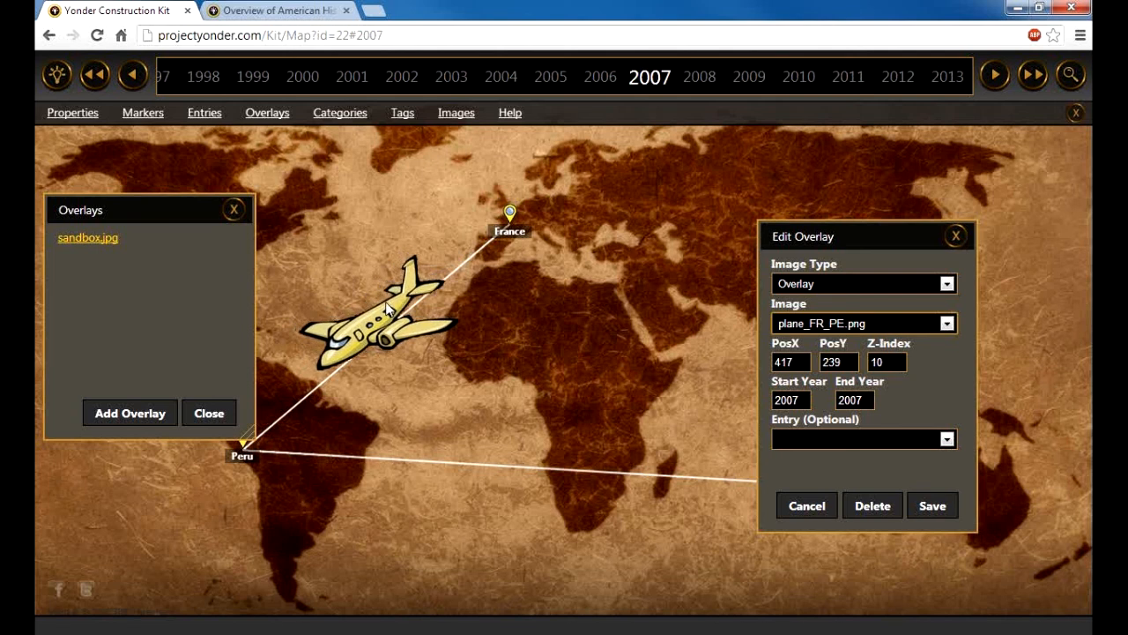
pyautogui.click(932, 506)
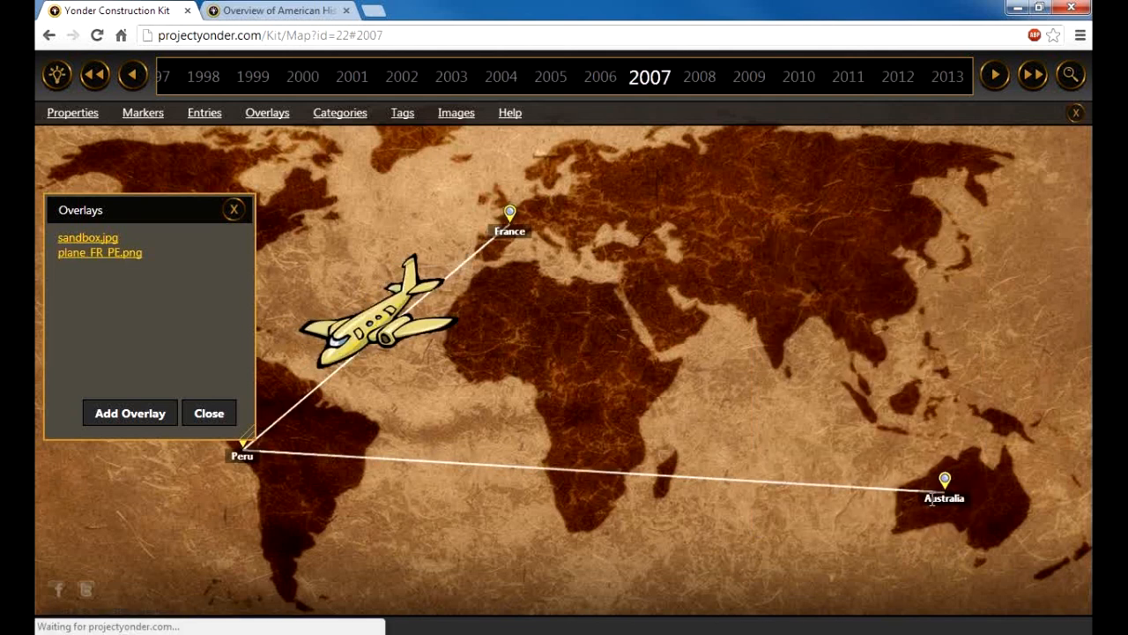
# Step: Add the plane_PE_AUS.png overlay on the Peru–Australia line at about X 815, Y 509, save it and close the overlay list
pyautogui.click(139, 414)
pyautogui.click(320, 296)
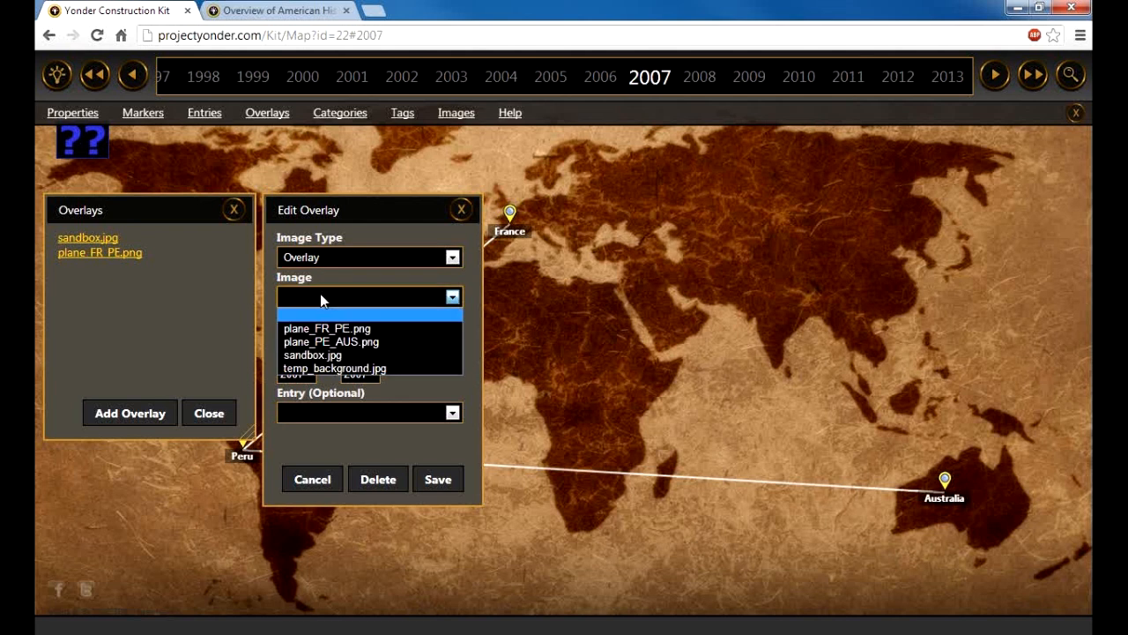
pyautogui.click(332, 344)
pyautogui.moveTo(378, 210)
pyautogui.mouseDown()
pyautogui.moveTo(662, 211)
pyautogui.moveTo(884, 195)
pyautogui.moveTo(890, 168)
pyautogui.mouseUp()
pyautogui.moveTo(164, 160); pyautogui.dragTo(652, 460)
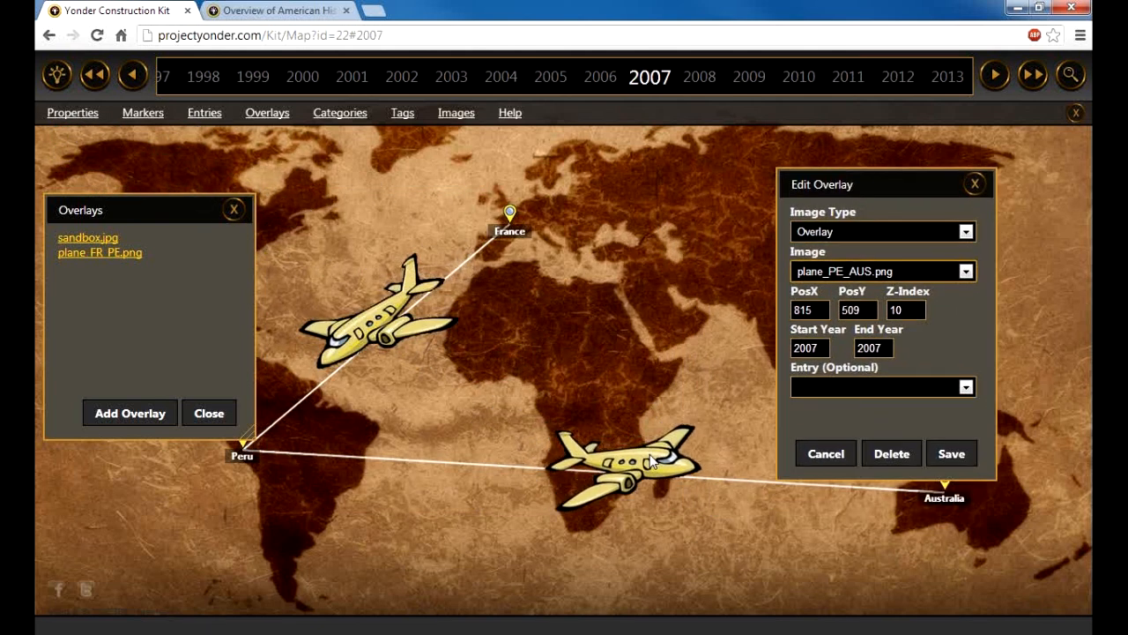
pyautogui.click(950, 455)
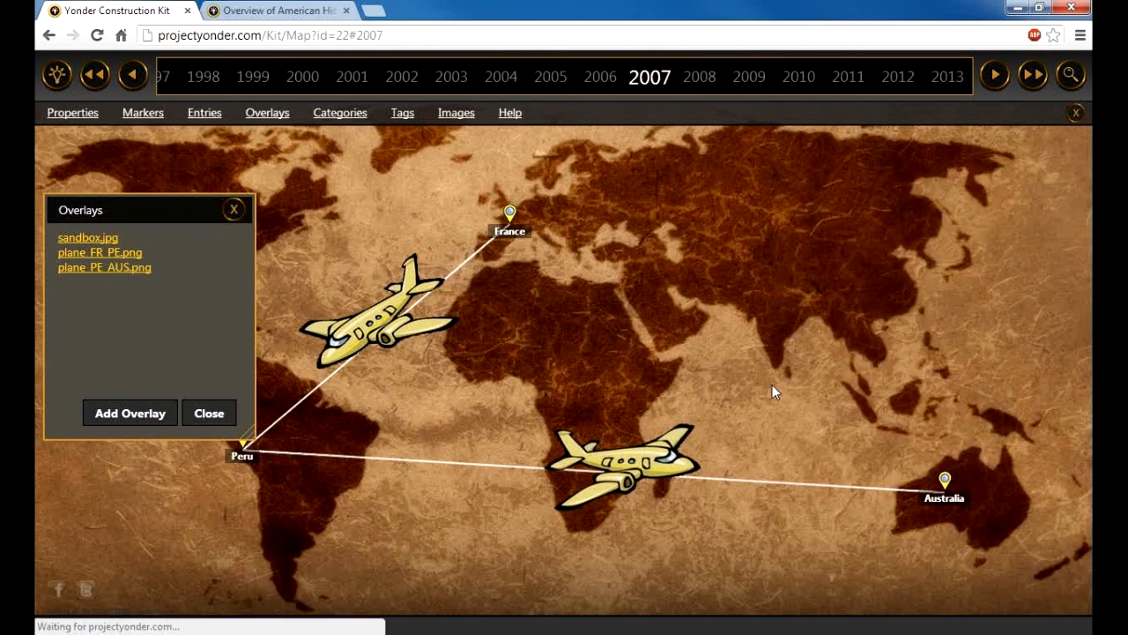
pyautogui.click(232, 211)
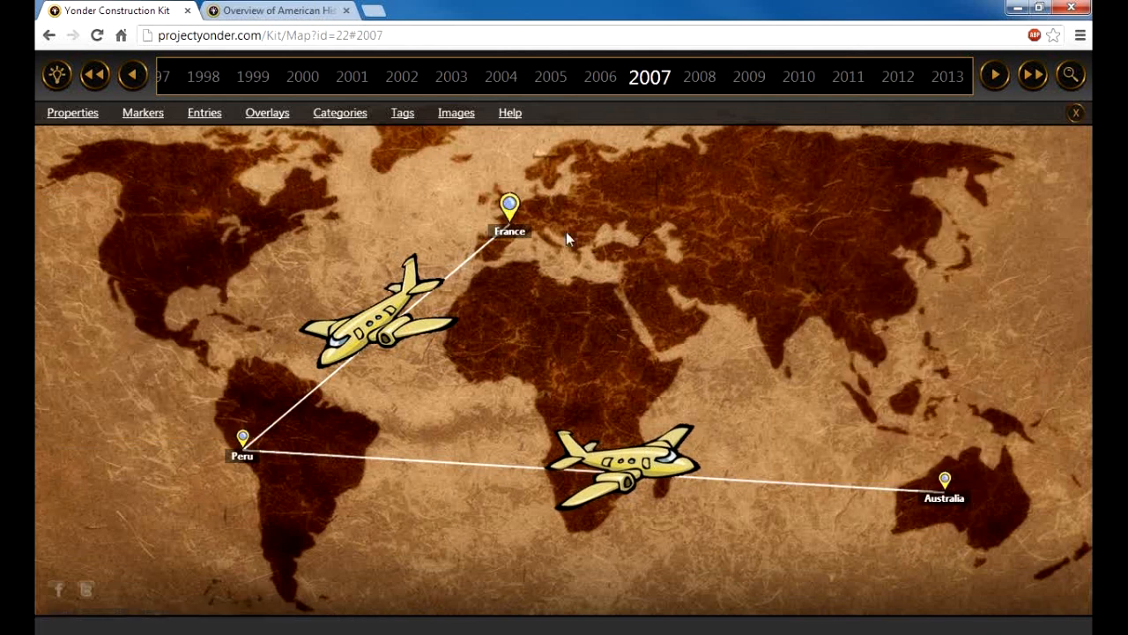